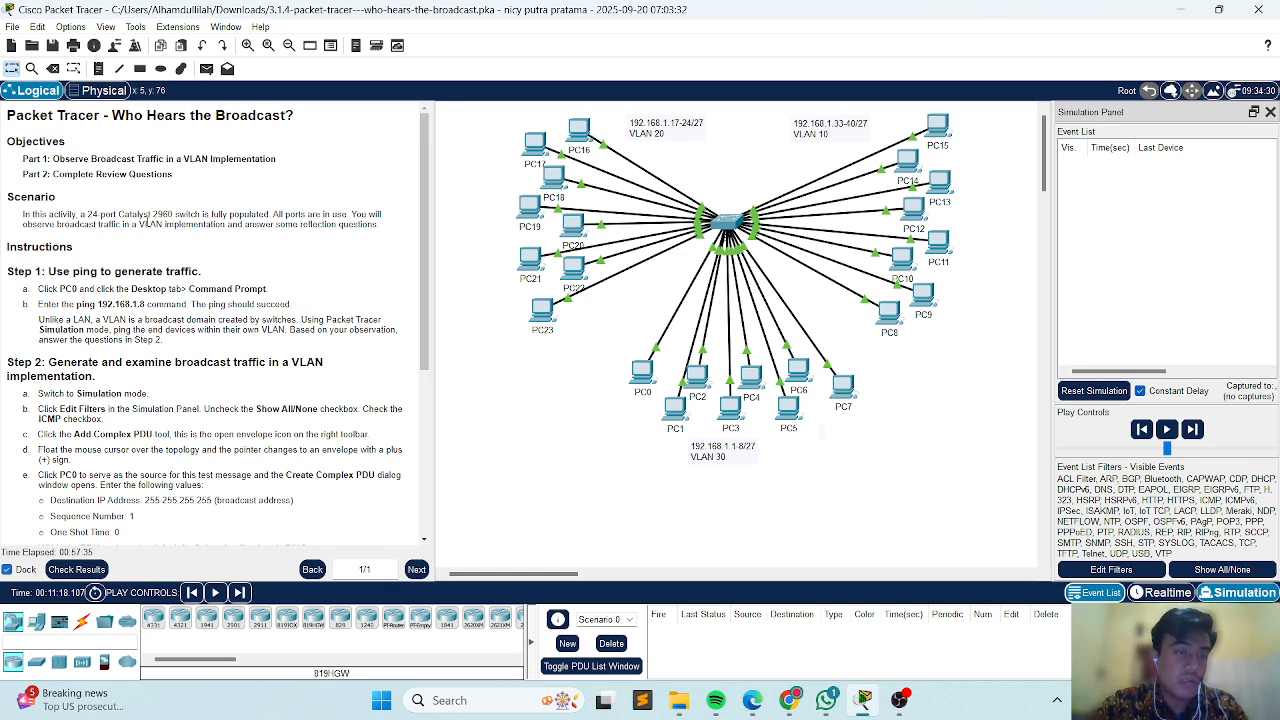
Open the Command Prompt on PC0 and stop the running ping to 192.168.1.33.
{"action": "scroll", "coordinate": [148, 216], "scroll_direction": "down", "scroll_amount": 3}
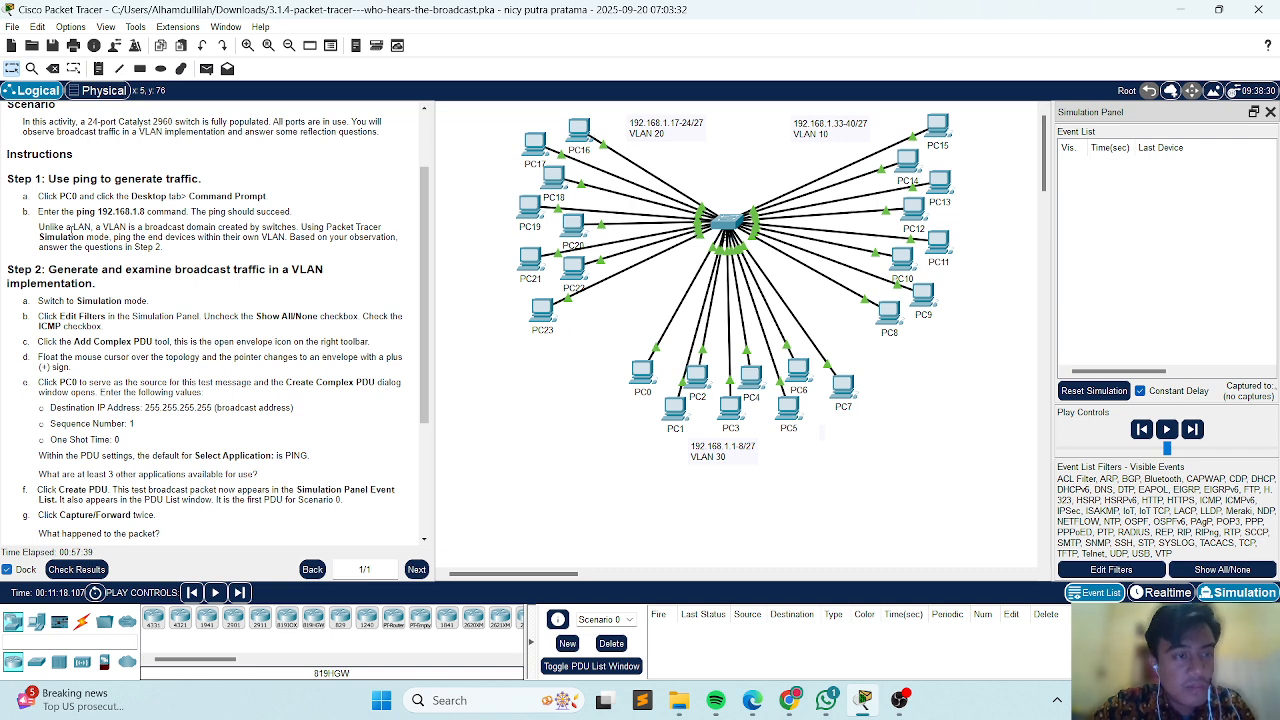
{"action": "left_click", "coordinate": [645, 375]}
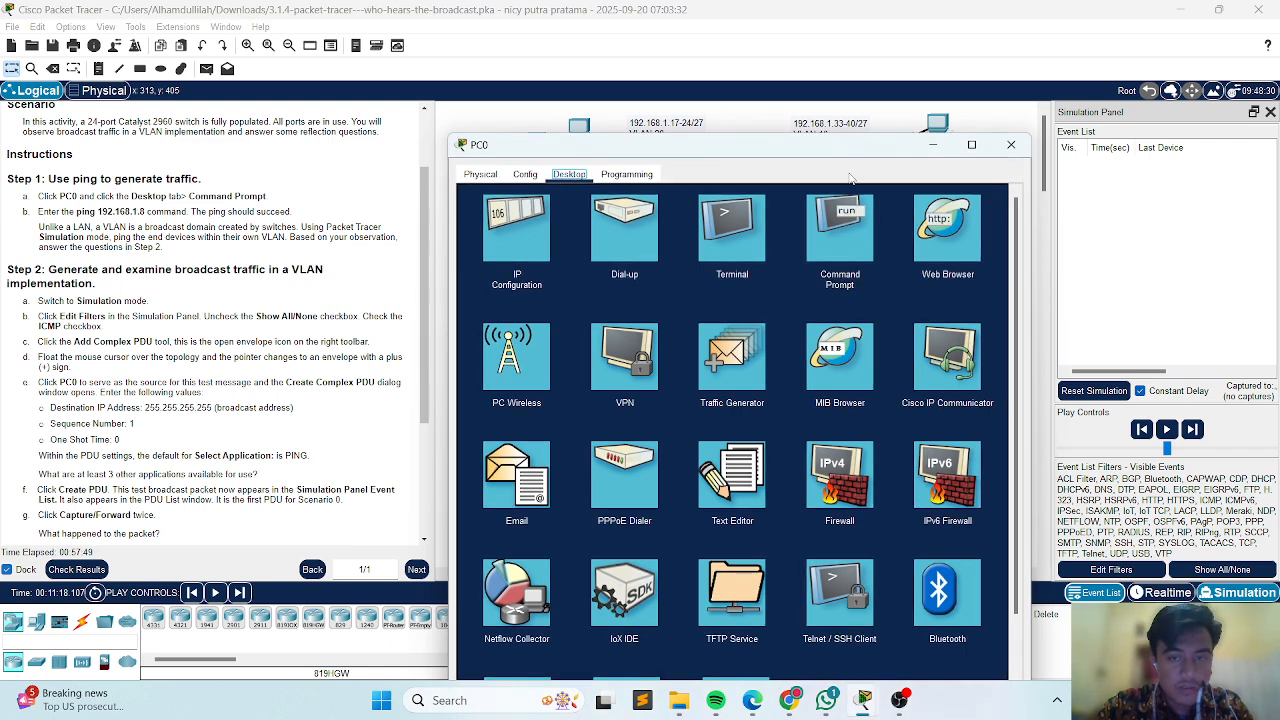
{"action": "left_click", "coordinate": [843, 212]}
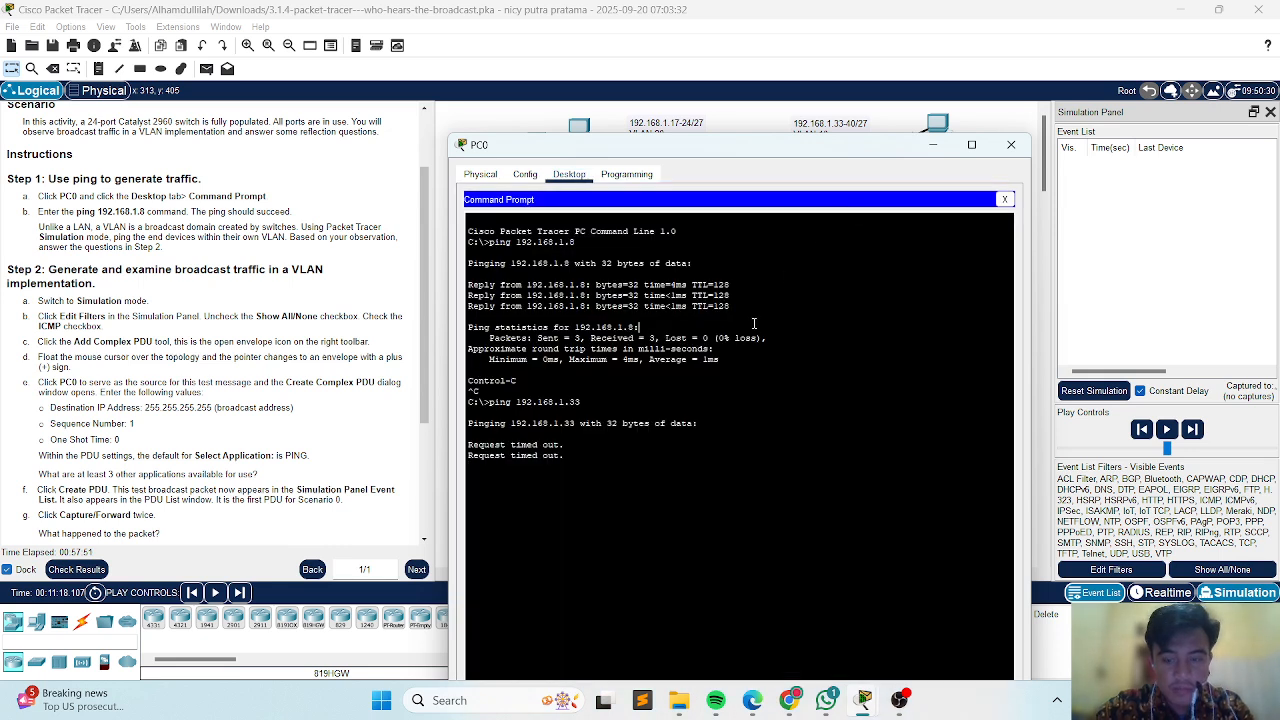
{"action": "key", "text": "ctrl+c"}
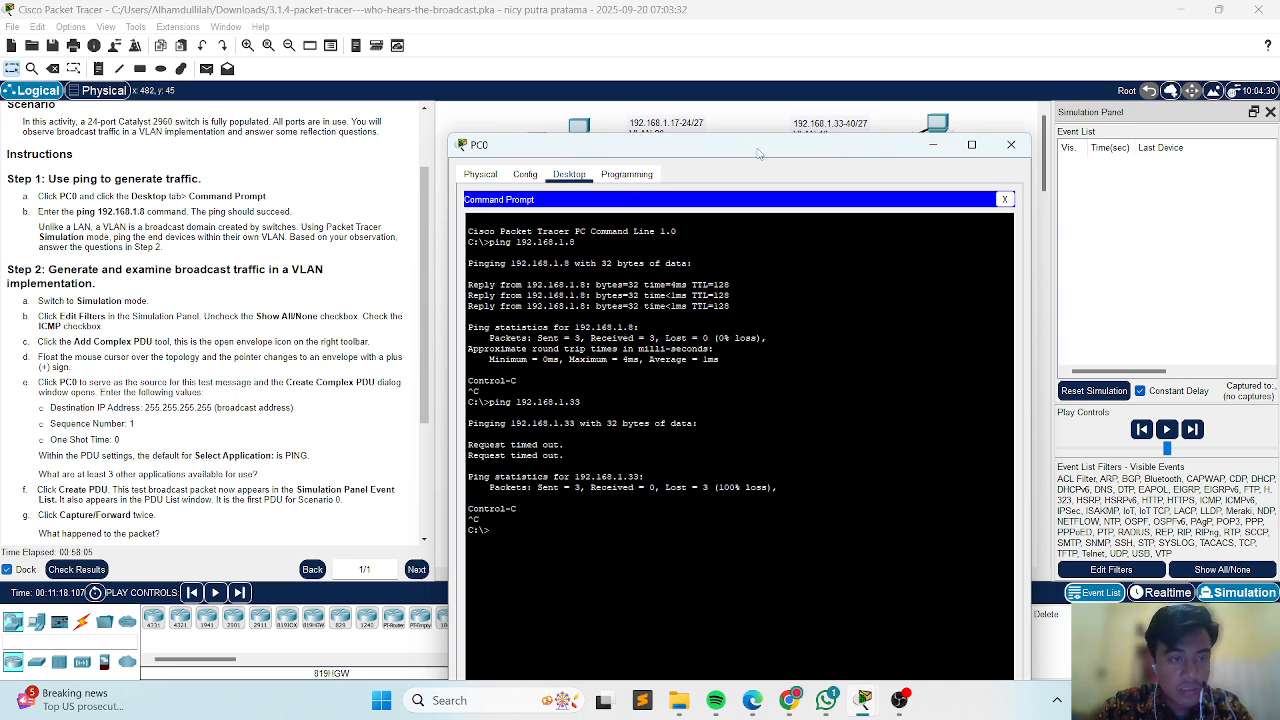
Ping 192.168.1.8 from PC0's Command Prompt.
{"action": "left_click_drag", "start_coordinate": [758, 153], "coordinate": [754, 503]}
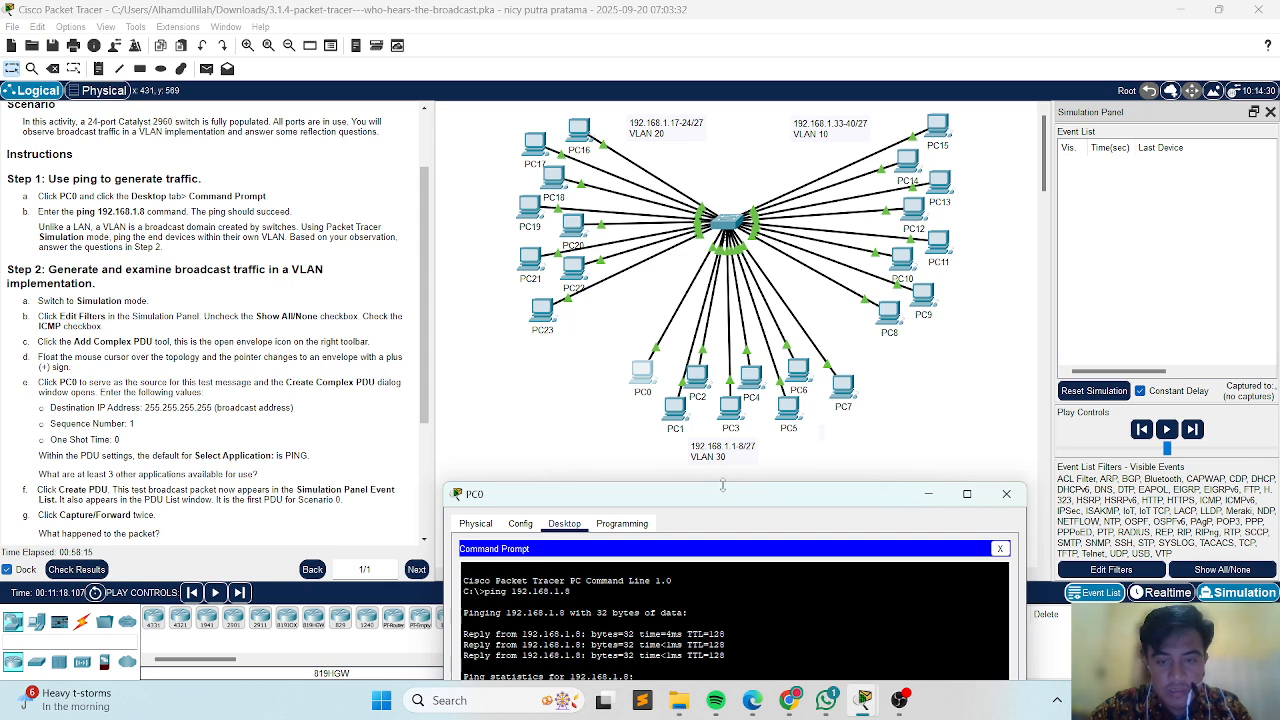
{"action": "left_click_drag", "start_coordinate": [723, 494], "coordinate": [736, 146]}
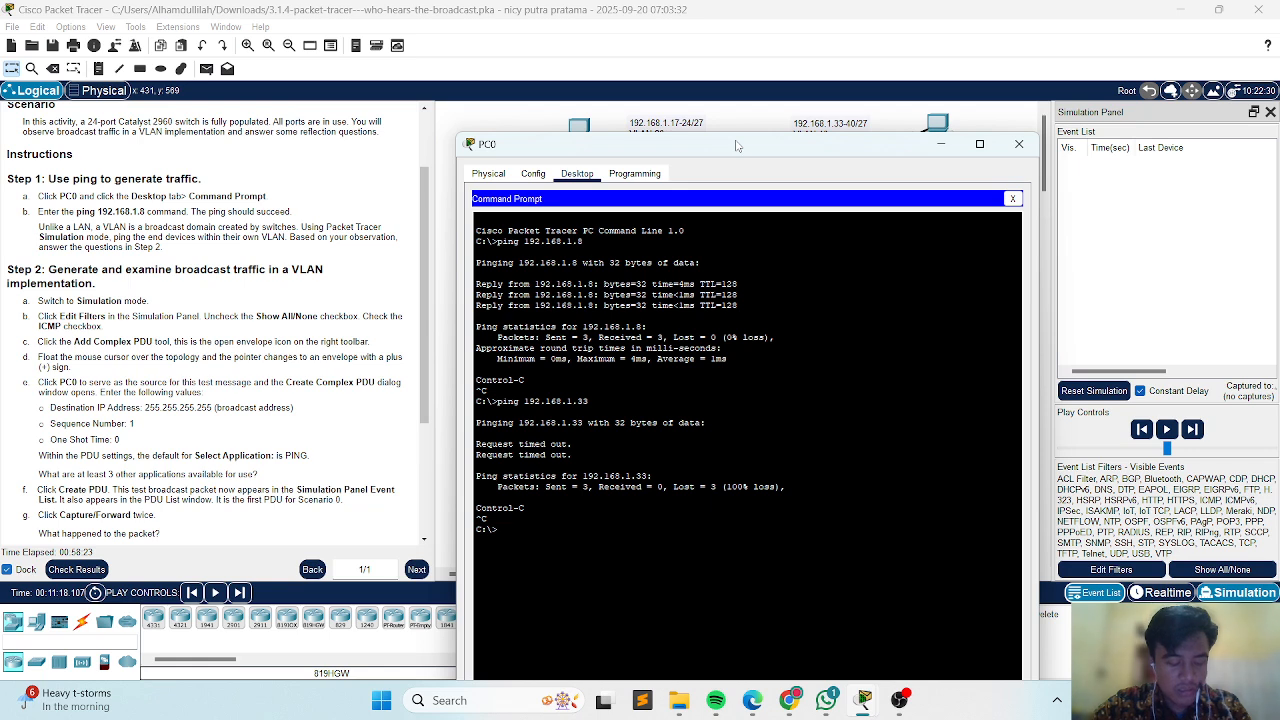
{"action": "key", "text": "Up"}
{"action": "key", "text": "Up"}
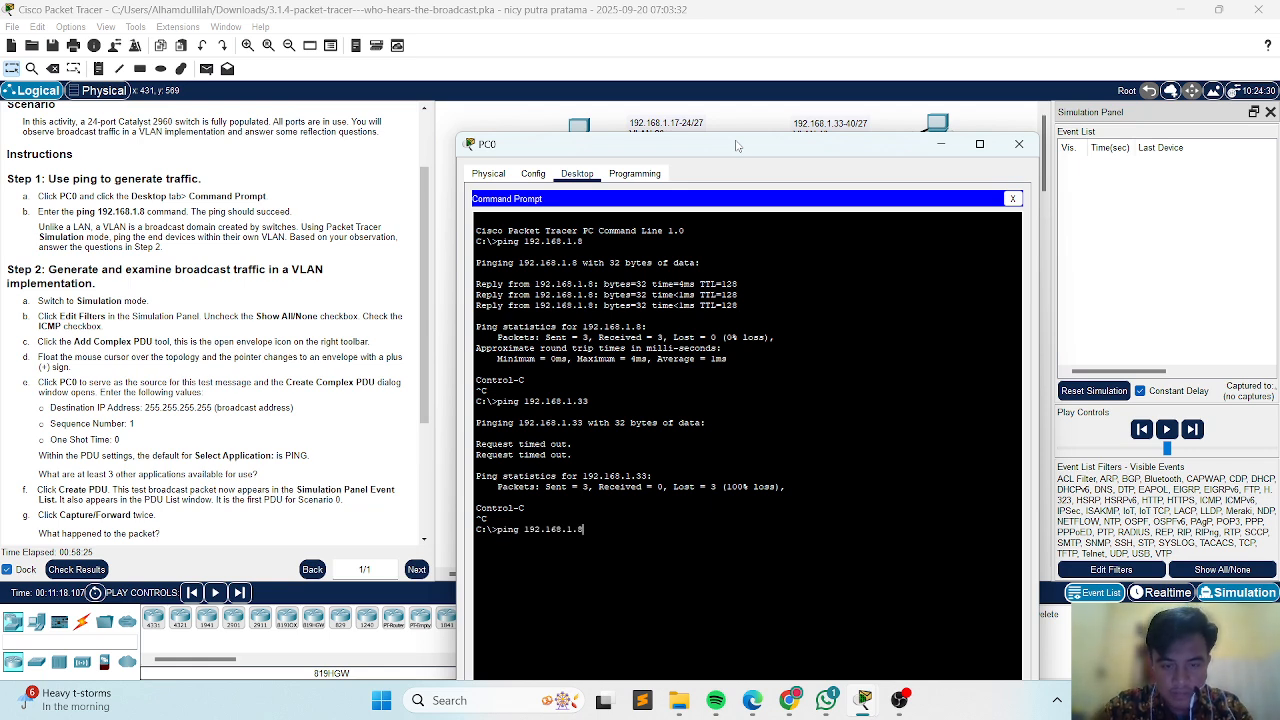
{"action": "key", "text": "Return"}
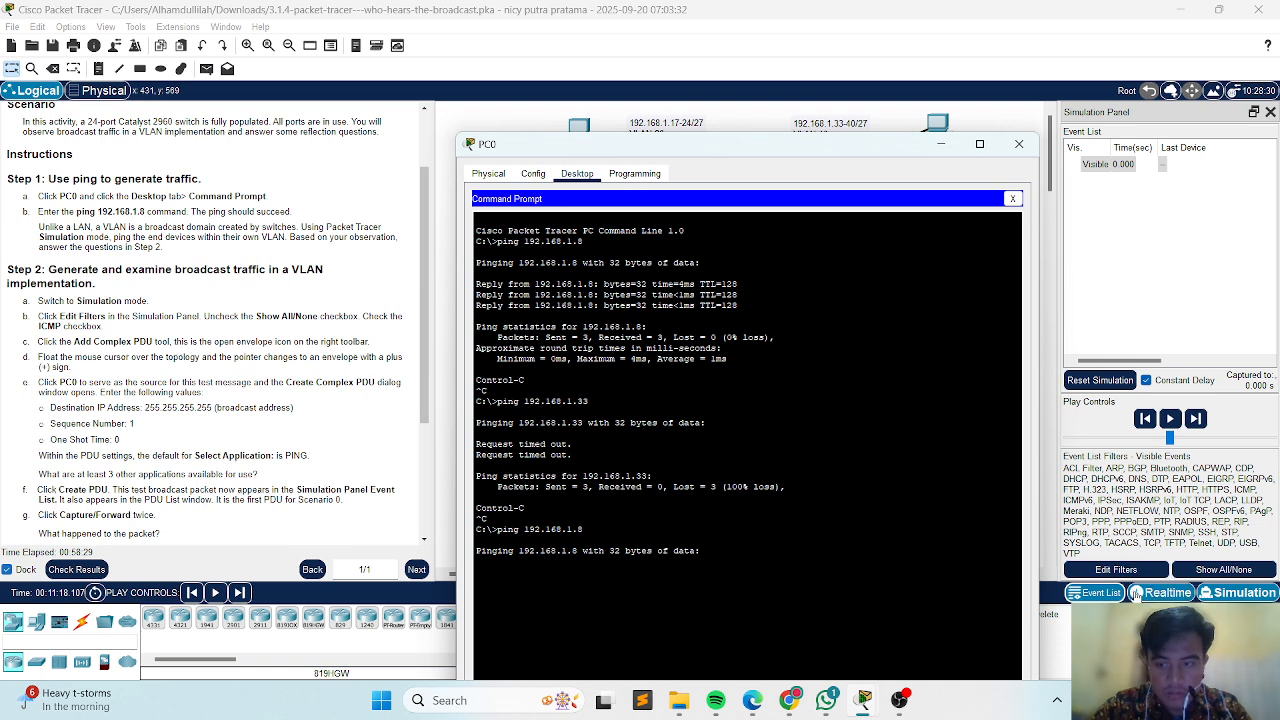
Switch the network to Realtime mode and reopen PC0's Command Prompt to view the ping output.
{"action": "left_click", "coordinate": [1019, 144]}
{"action": "left_click", "coordinate": [1140, 592]}
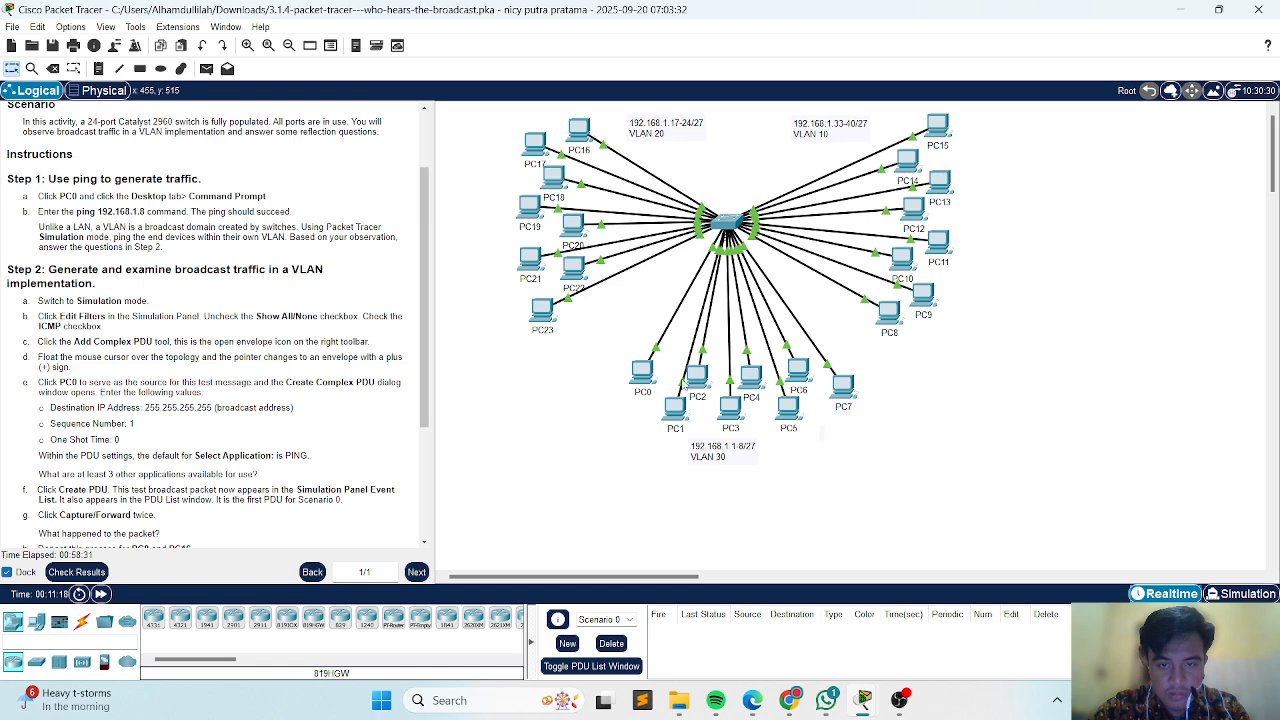
{"action": "left_click", "coordinate": [643, 374]}
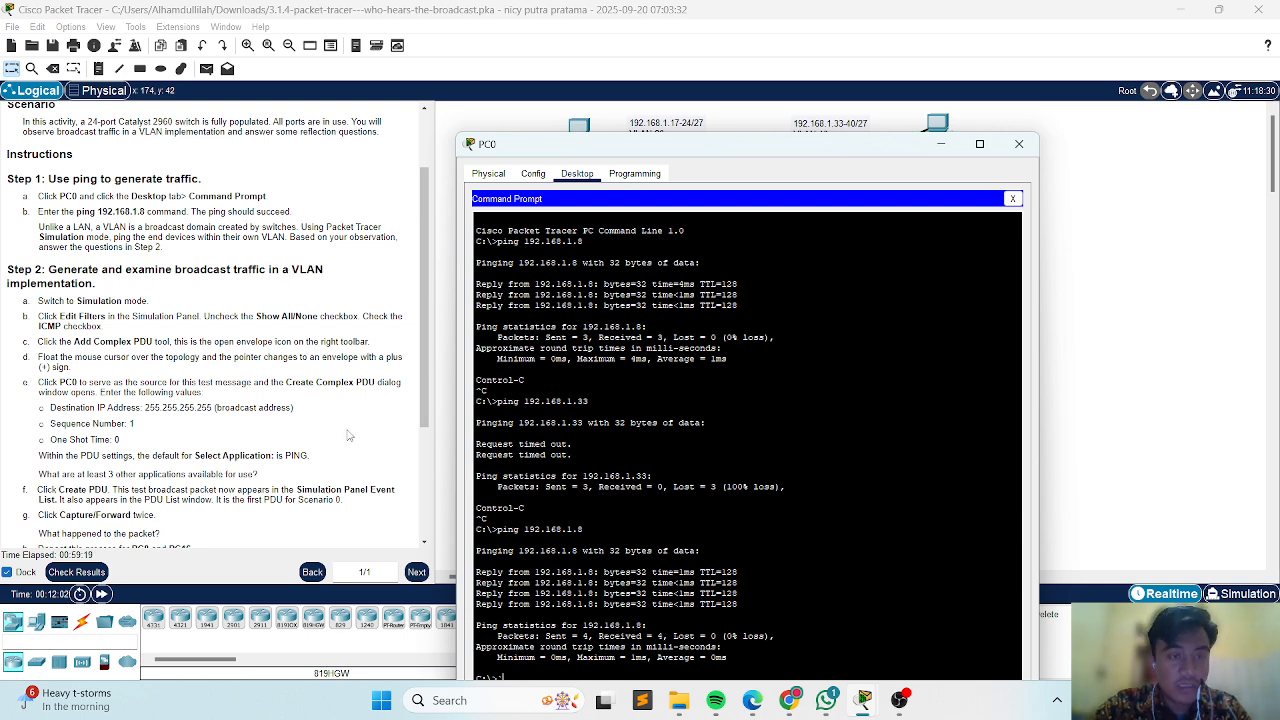
Read the Step 2 instructions and switch the network to Simulation mode.
{"action": "scroll", "coordinate": [37, 255], "scroll_direction": "down", "scroll_amount": 3}
{"action": "scroll", "coordinate": [37, 256], "scroll_direction": "down", "scroll_amount": 1}
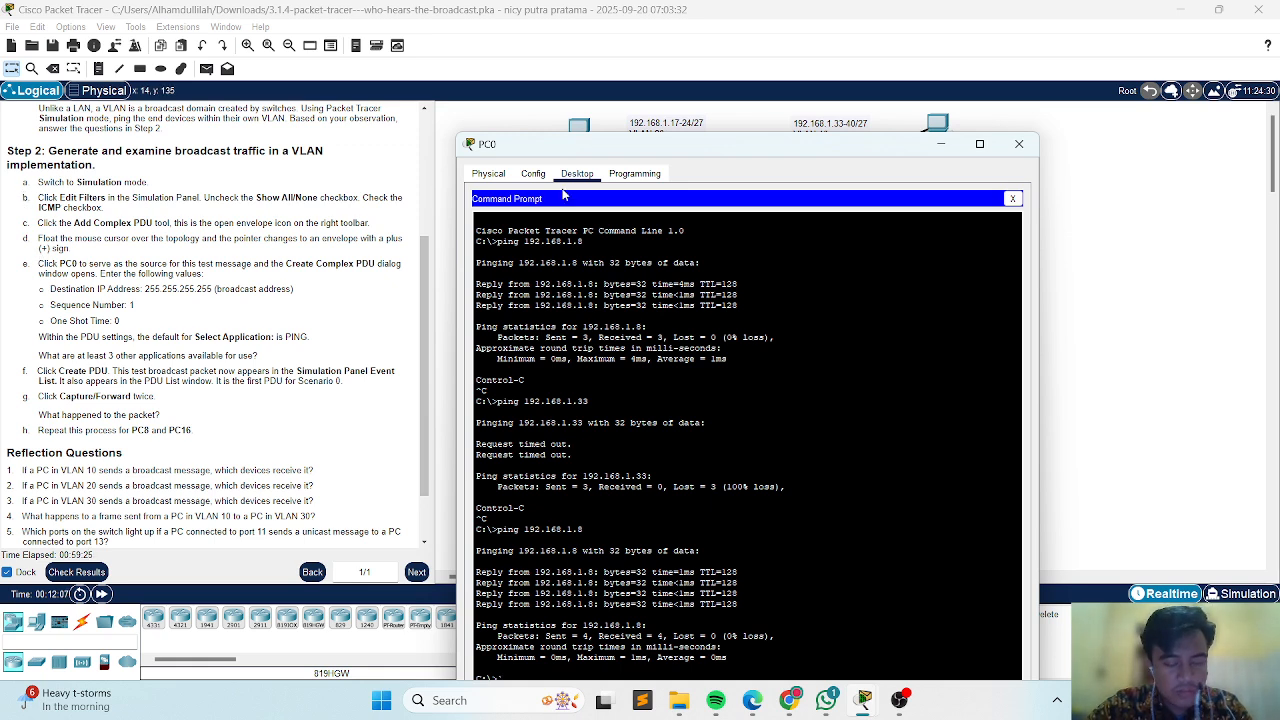
{"action": "left_click", "coordinate": [1222, 595]}
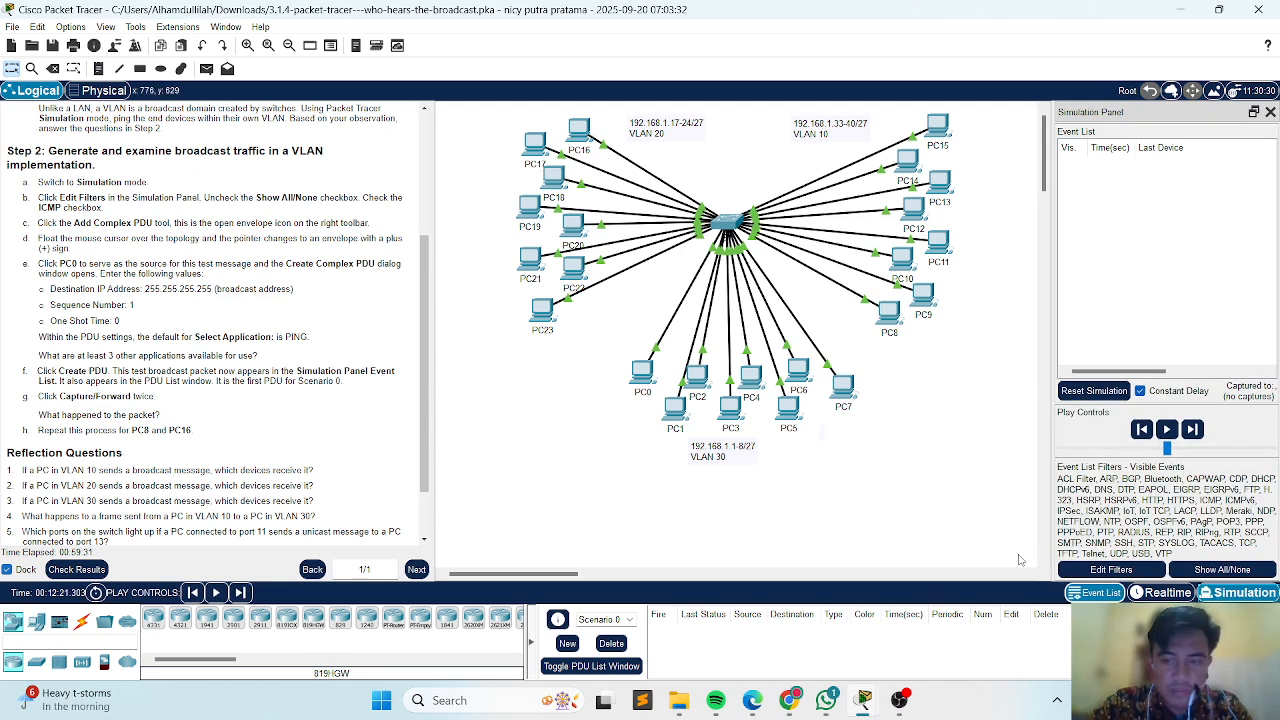
Examine the IPv4, IPv6 and Misc protocols in the simulation event filters, then close the filter window.
{"action": "left_click", "coordinate": [1104, 568]}
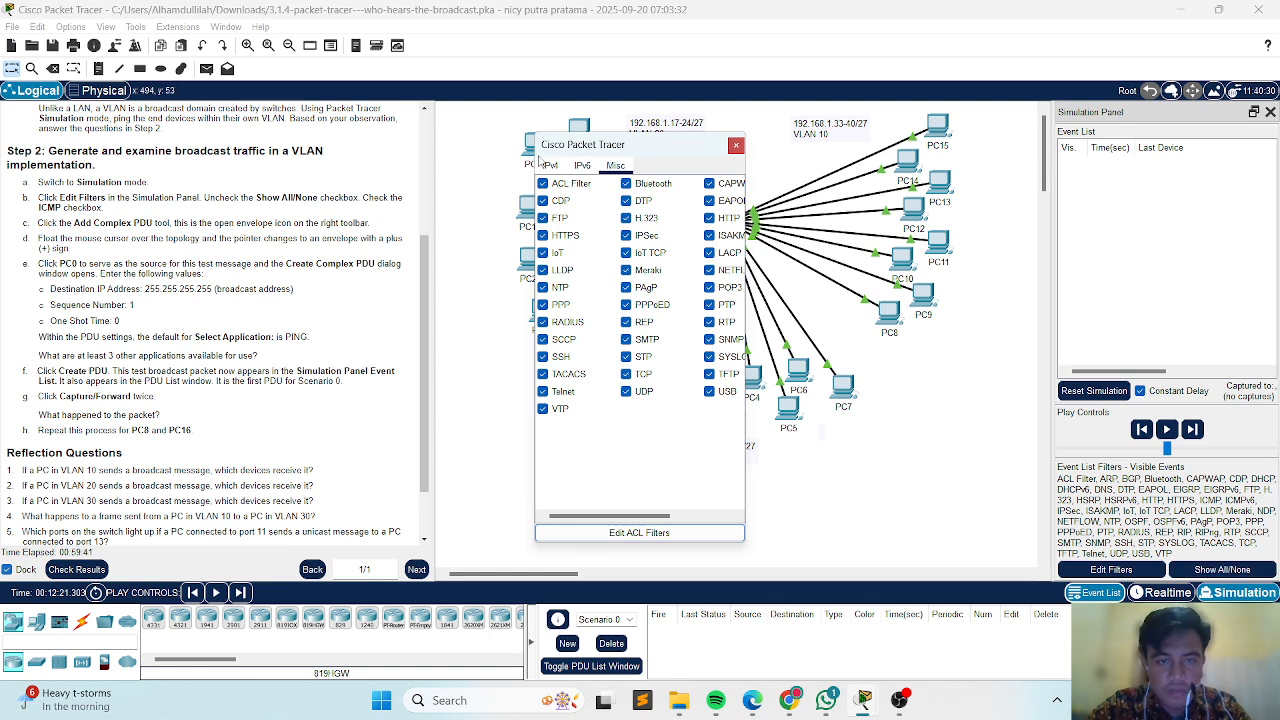
{"action": "left_click_drag", "start_coordinate": [540, 146], "coordinate": [552, 152]}
{"action": "left_click", "coordinate": [563, 172]}
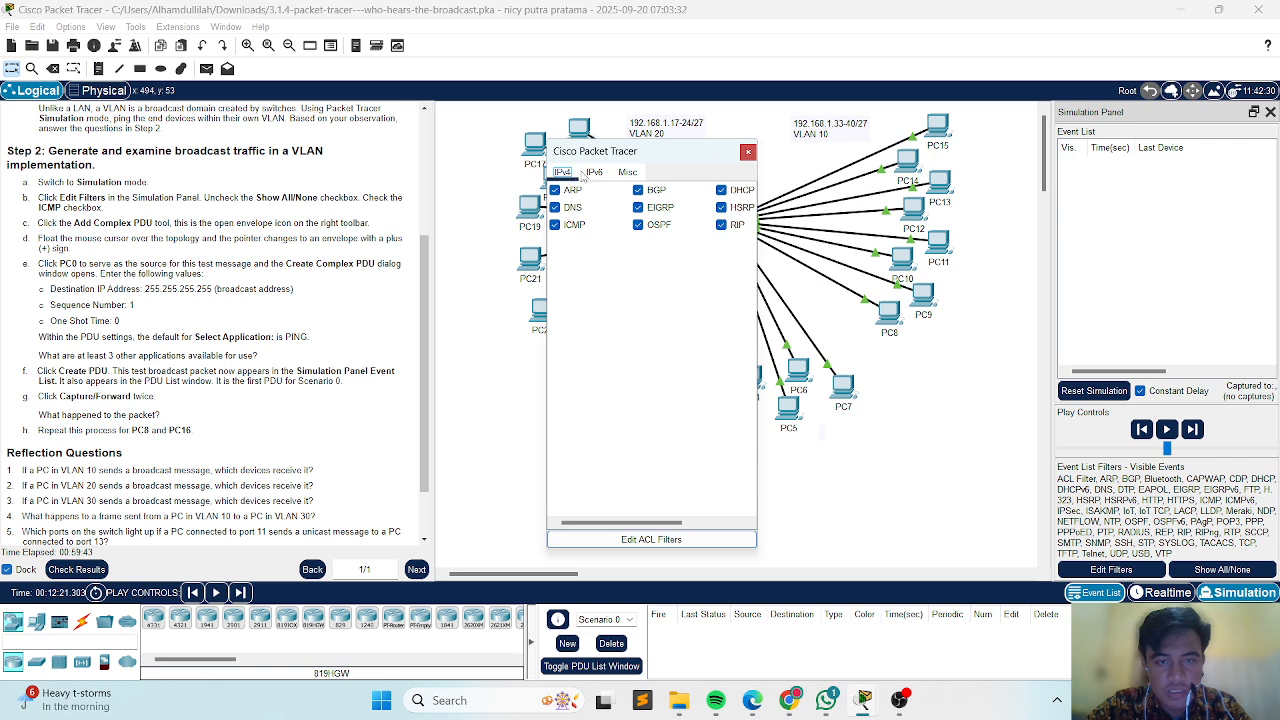
{"action": "left_click", "coordinate": [594, 172]}
{"action": "left_click", "coordinate": [627, 172]}
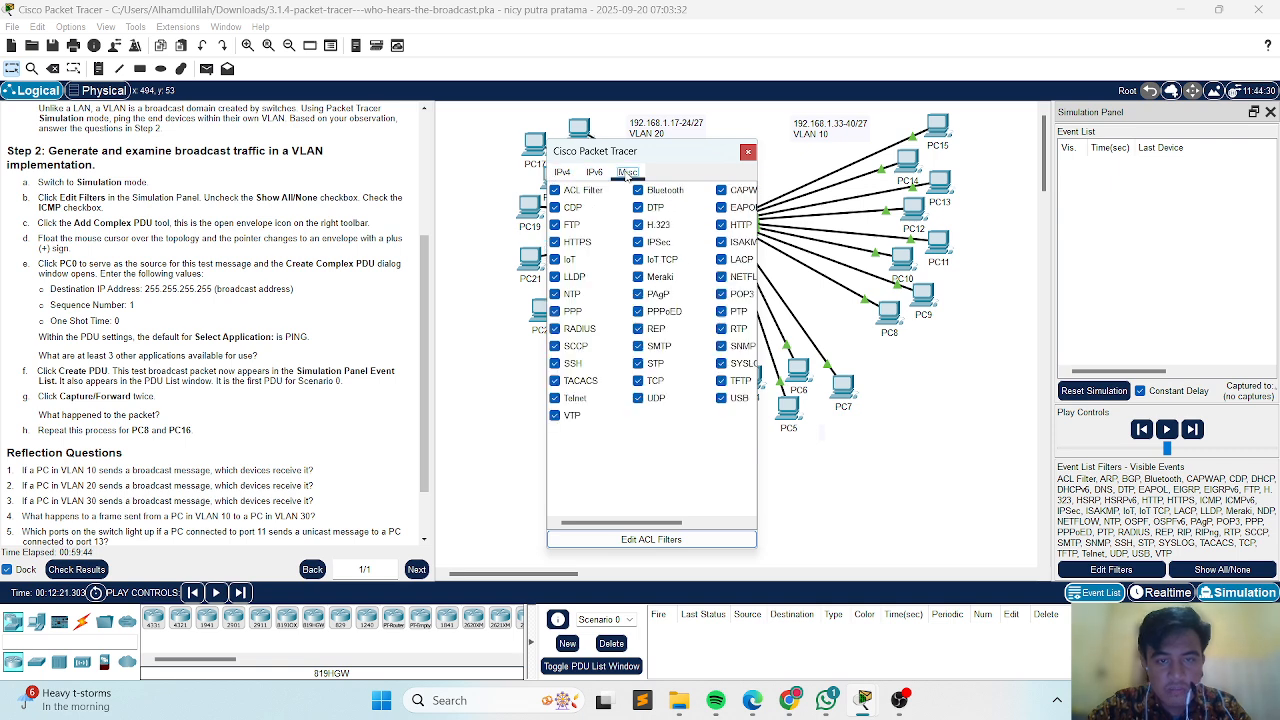
{"action": "left_click", "coordinate": [562, 173]}
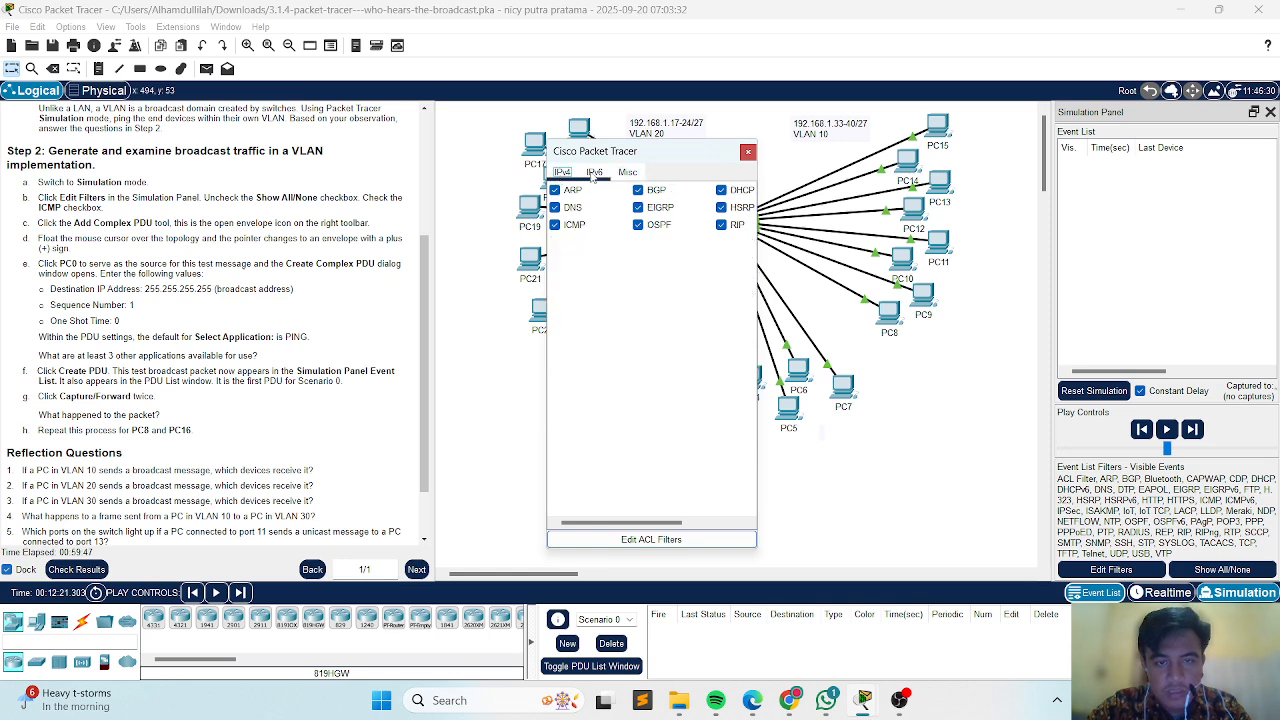
{"action": "left_click", "coordinate": [594, 173]}
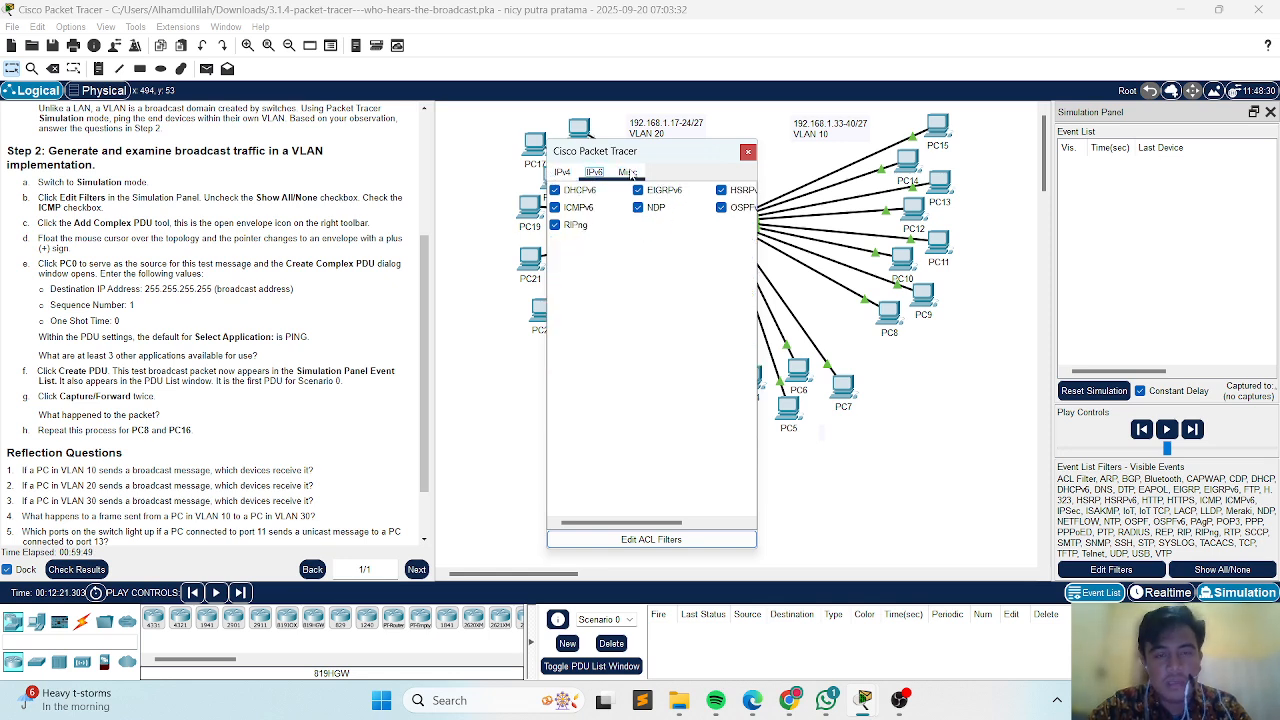
{"action": "left_click", "coordinate": [560, 173]}
{"action": "left_click", "coordinate": [617, 176]}
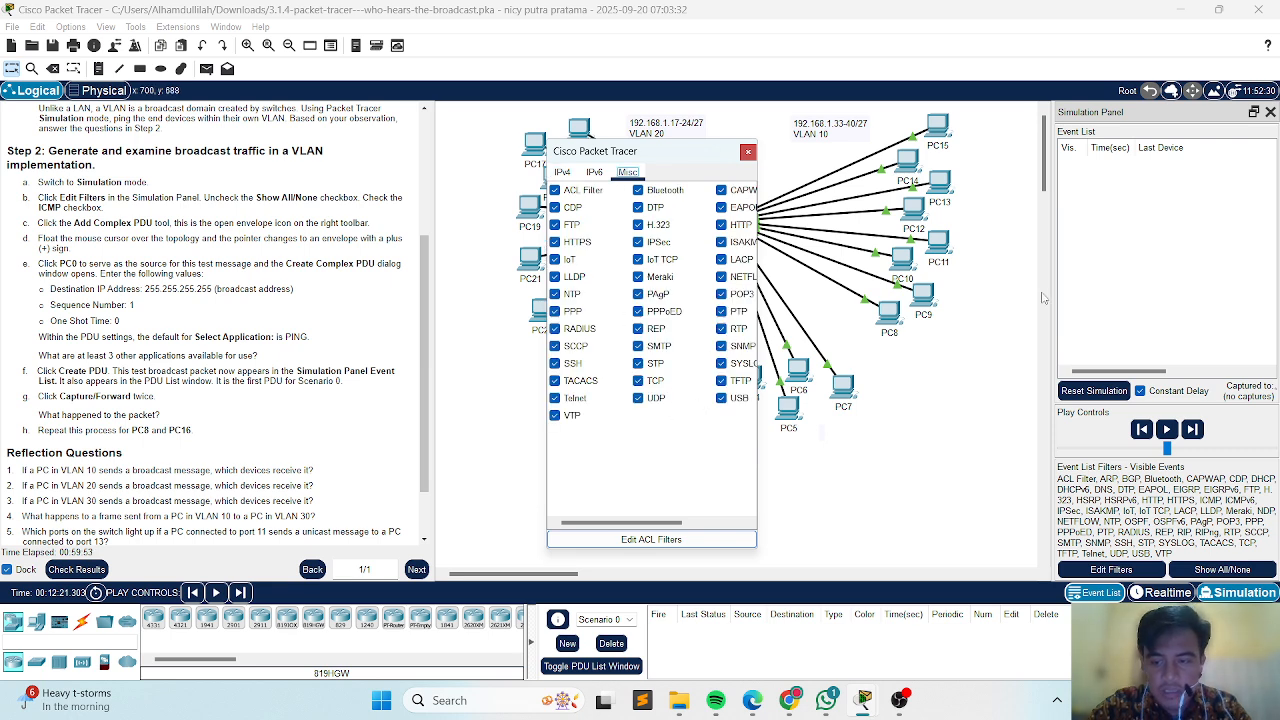
{"action": "left_click", "coordinate": [748, 152]}
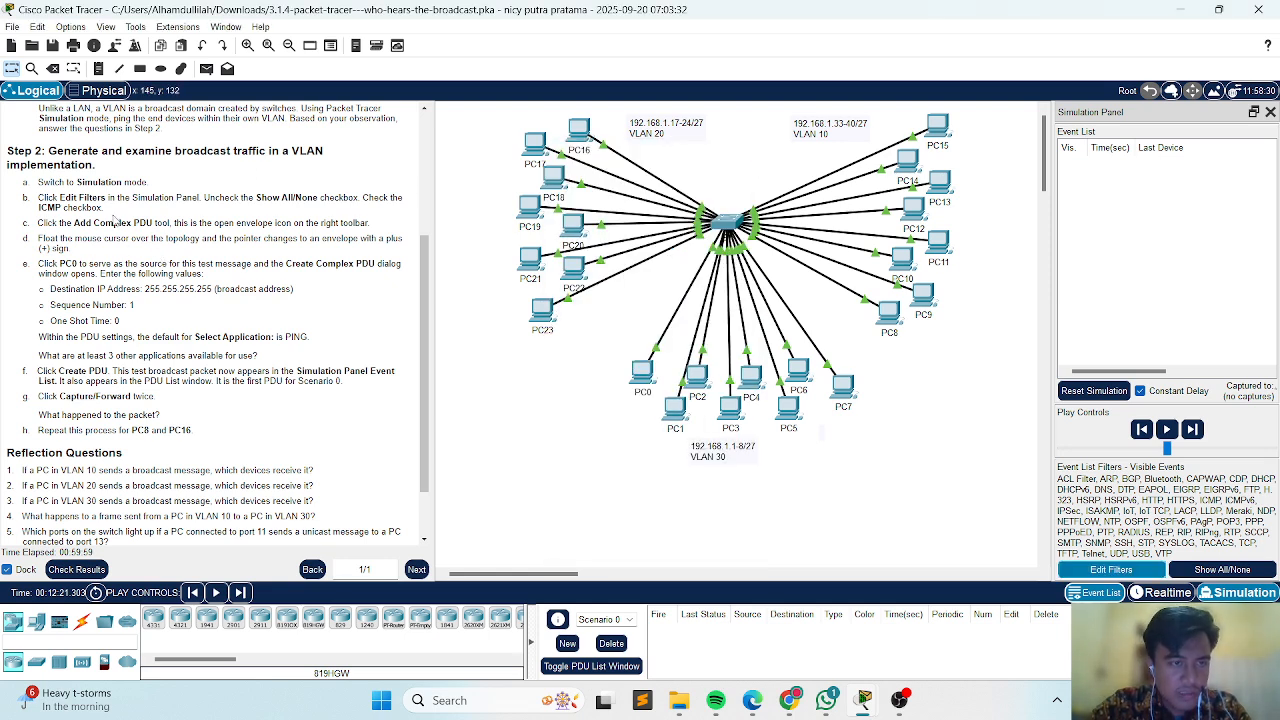
Create a complex PING PDU from PC0 with destination IP 255.255.255.255, sequence number 1 and one-shot time 0.
{"action": "left_click", "coordinate": [229, 69]}
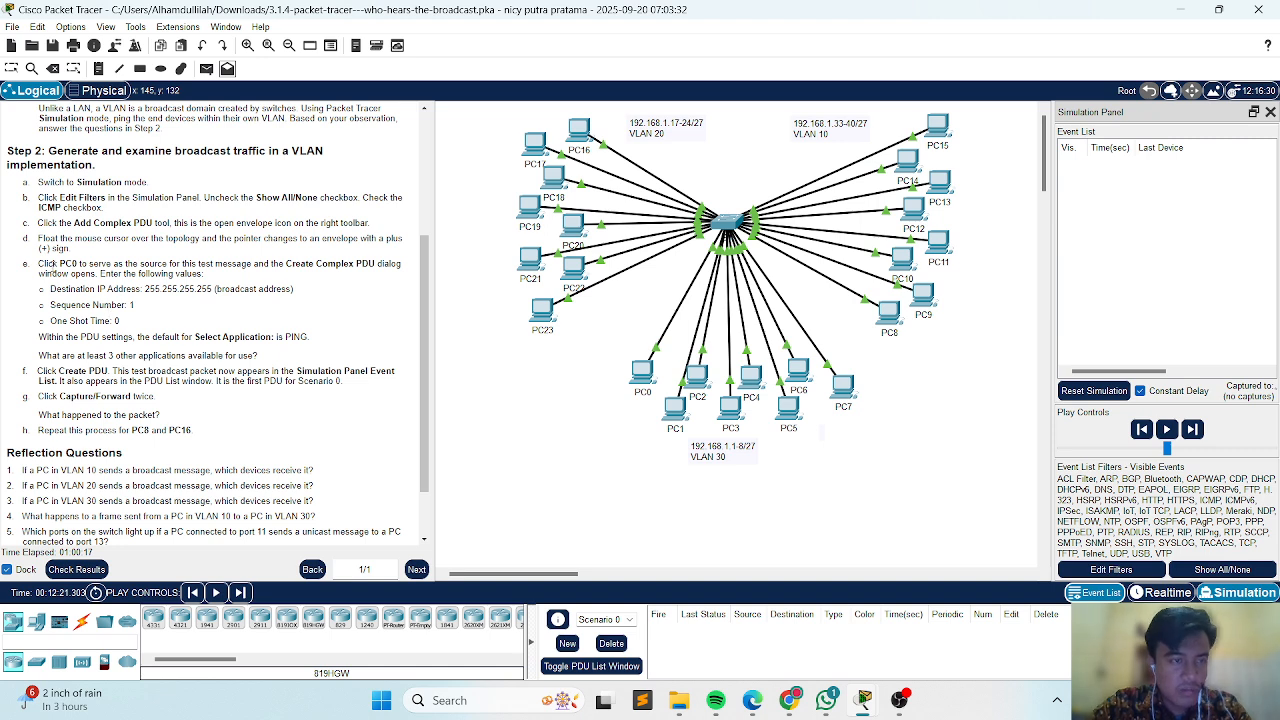
{"action": "left_click", "coordinate": [638, 370]}
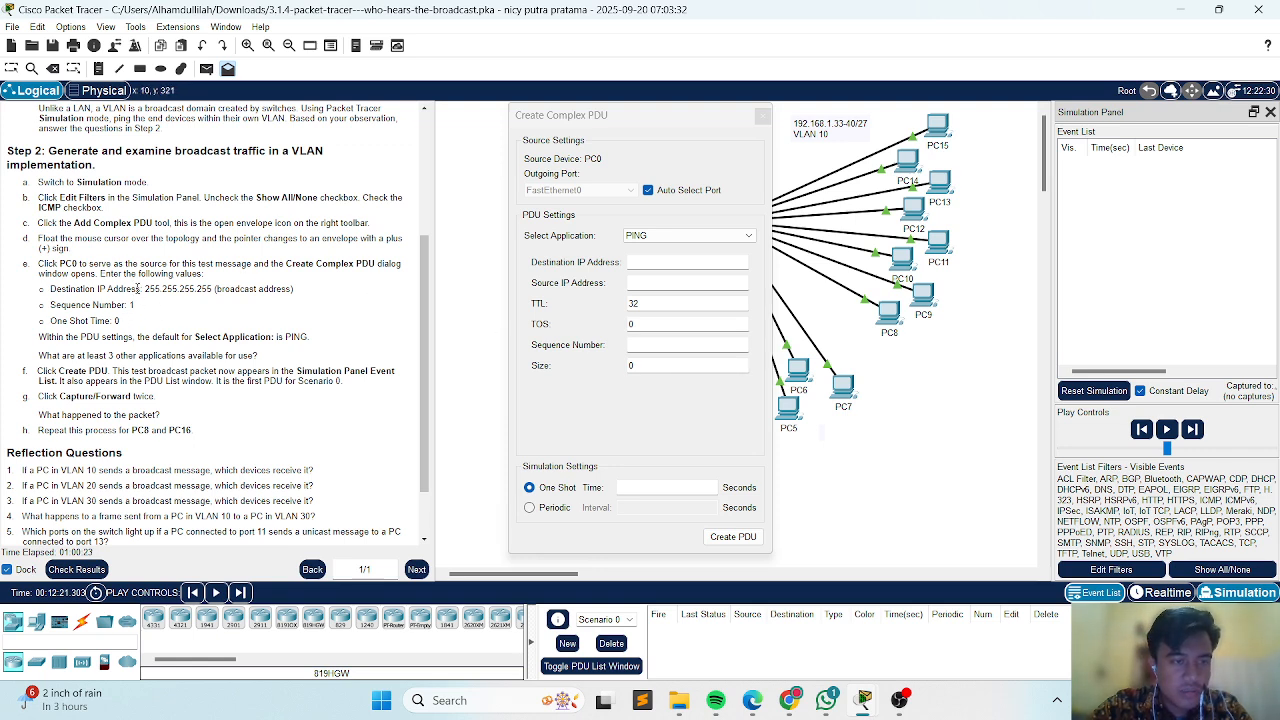
{"action": "left_click", "coordinate": [679, 257]}
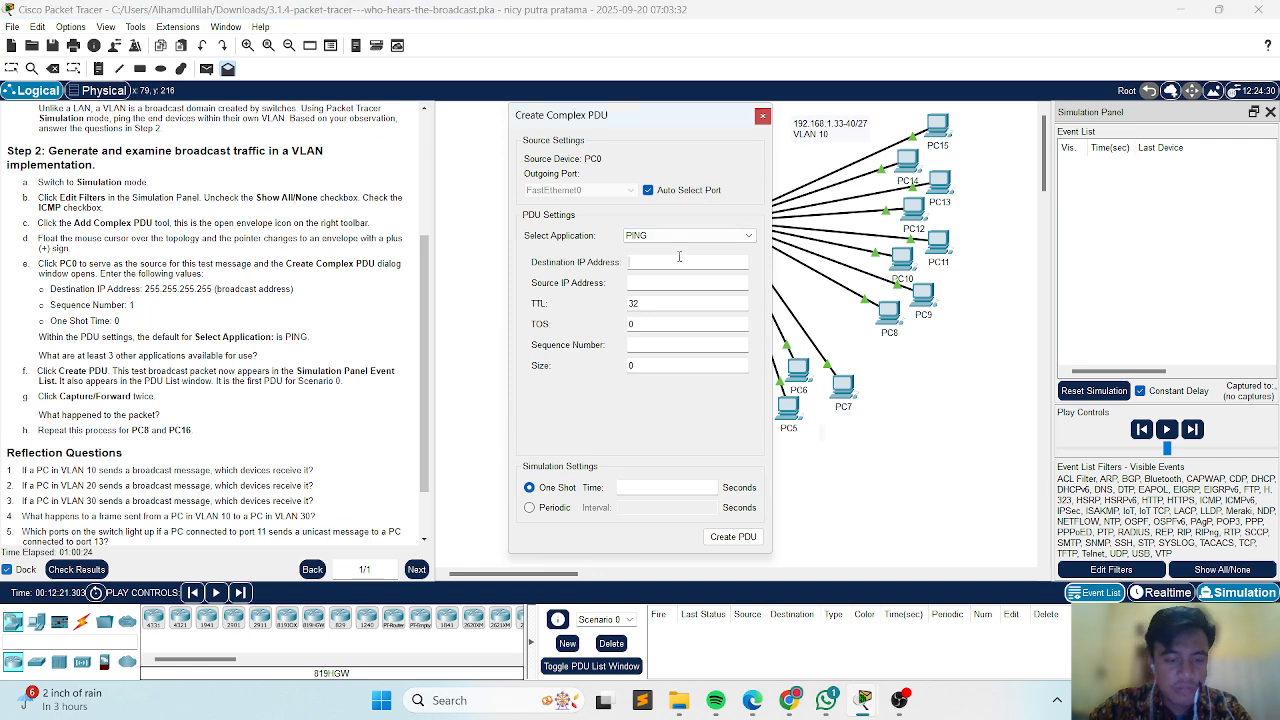
{"action": "type", "text": "225"}
{"action": "key", "text": "BackSpace"}
{"action": "key", "text": "BackSpace"}
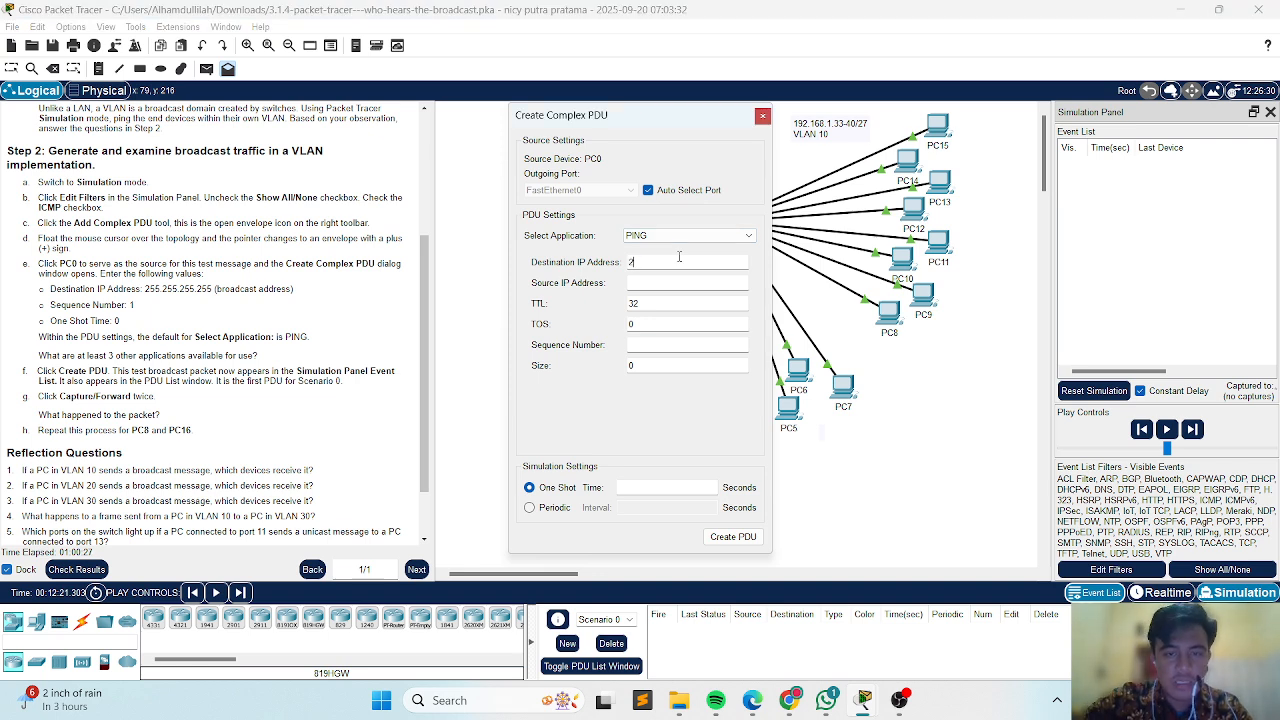
{"action": "type", "text": "55.255"}
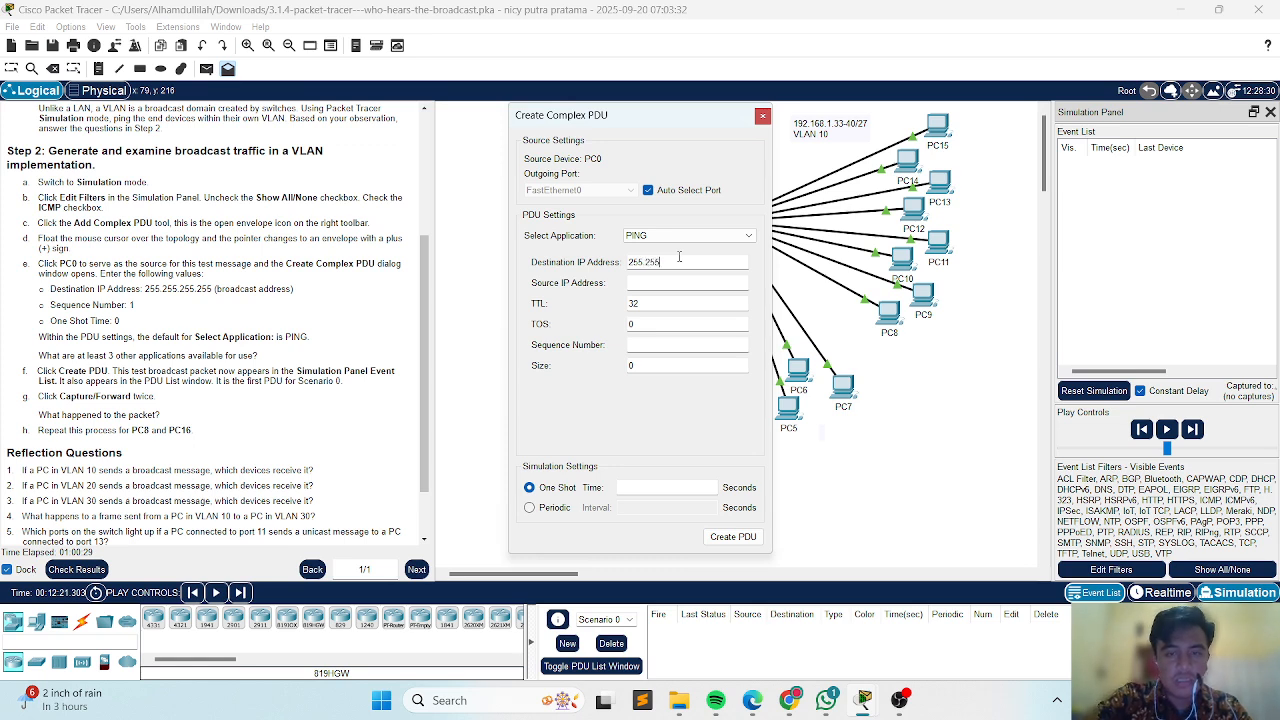
{"action": "type", "text": ".255"}
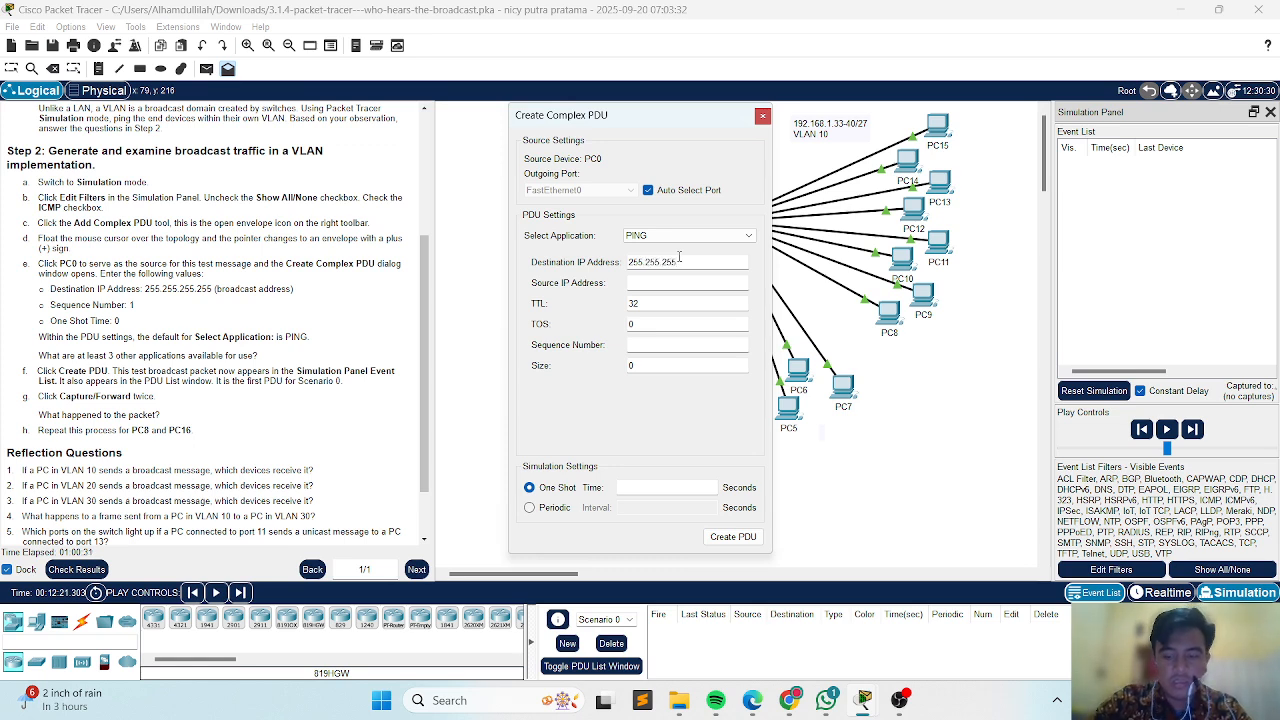
{"action": "type", "text": ".225"}
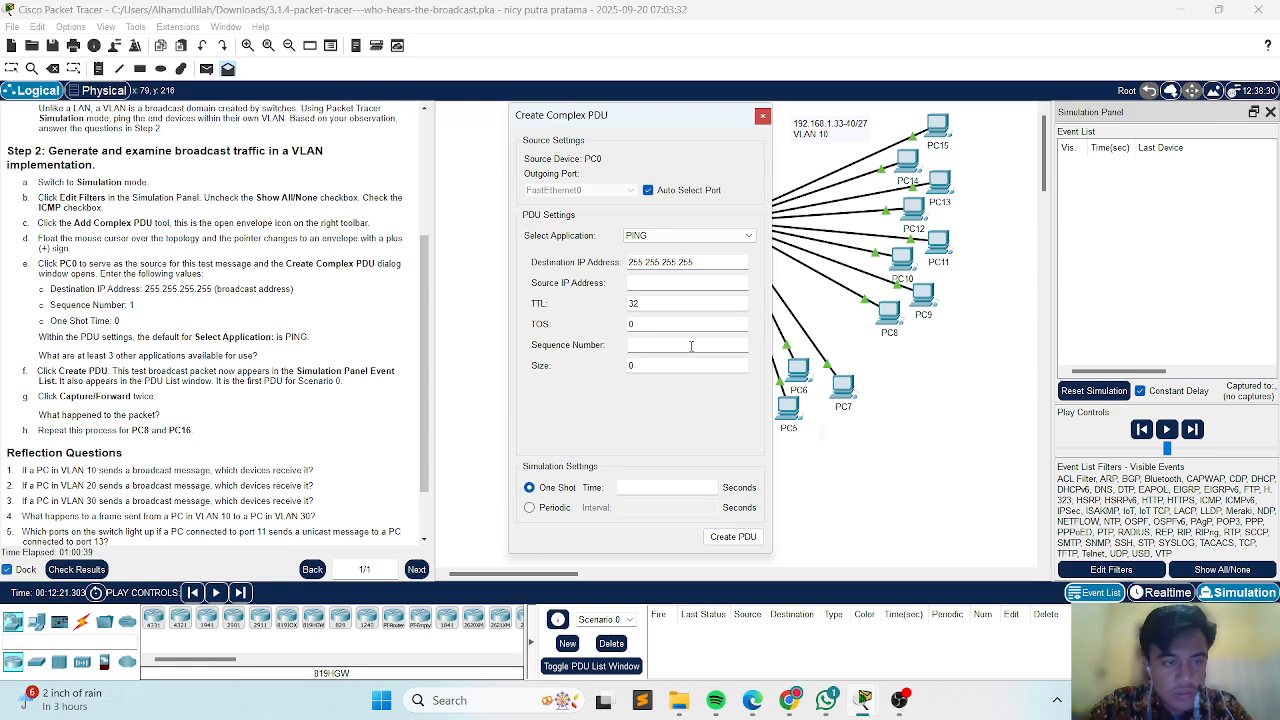
{"action": "left_click", "coordinate": [658, 487]}
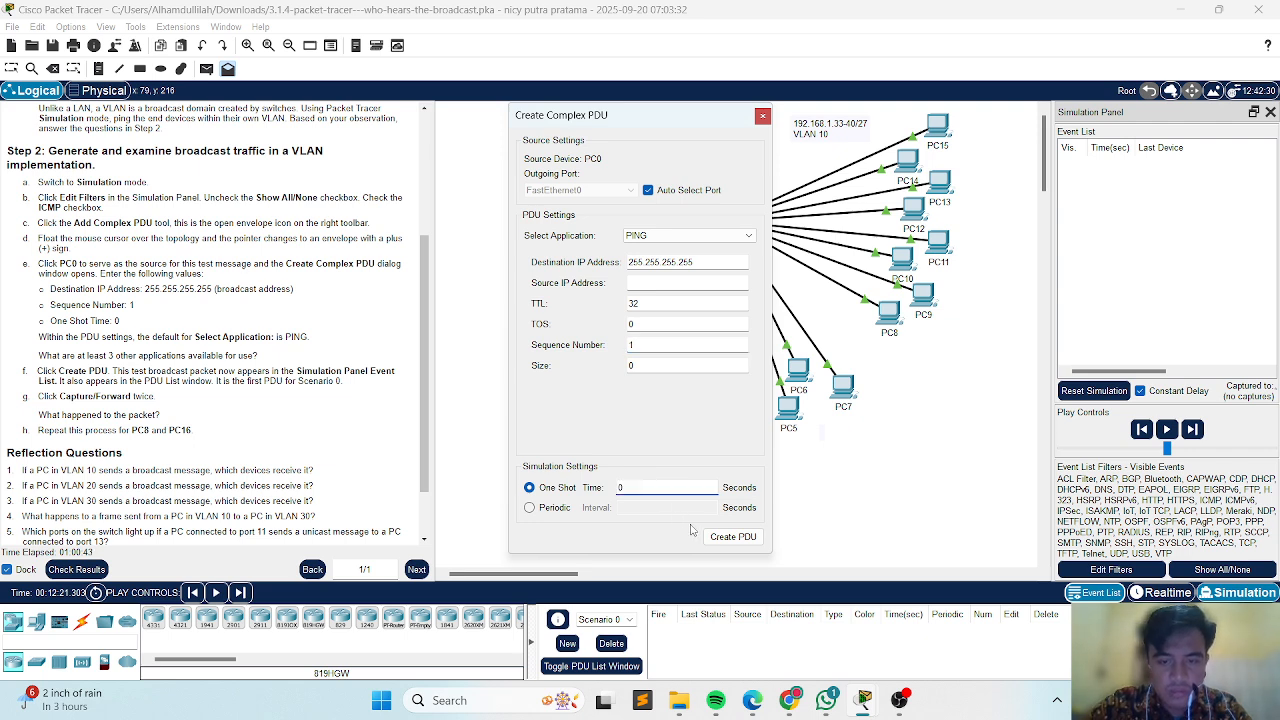
{"action": "left_click", "coordinate": [722, 537]}
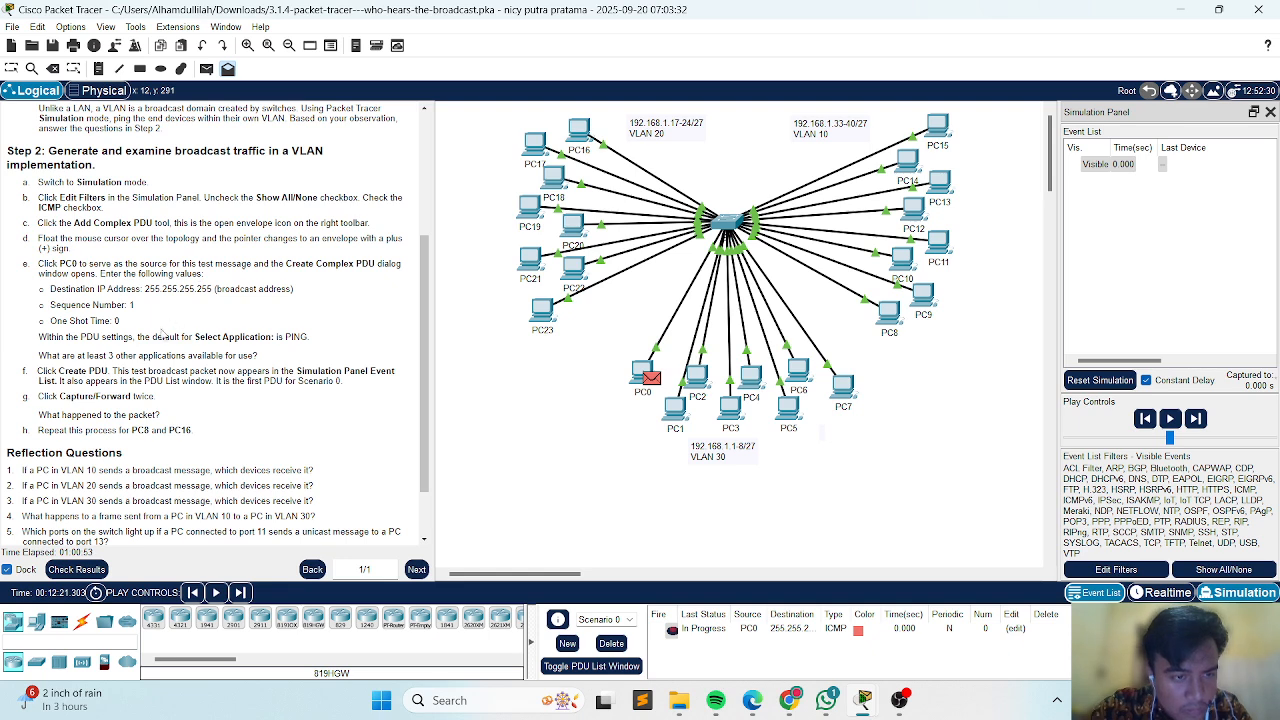
Capture and forward the simulation seven times to trace the broadcast packet sent from PC0.
{"action": "left_click", "coordinate": [1196, 419]}
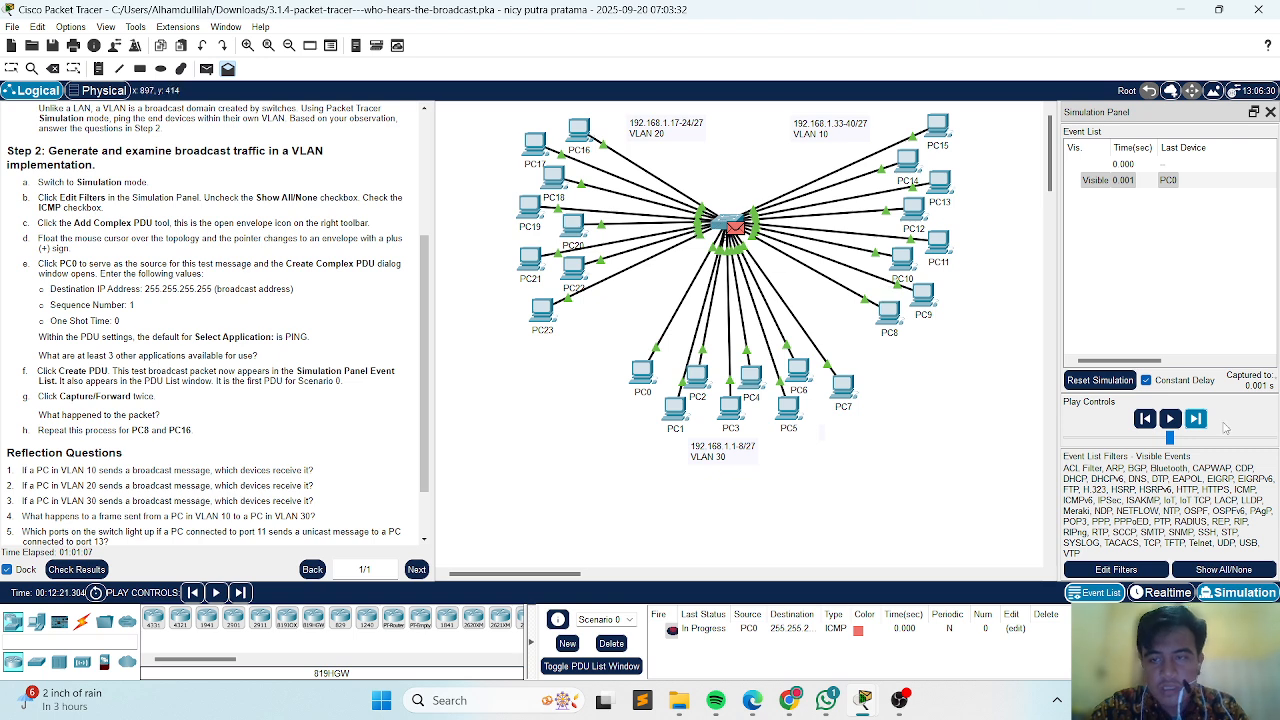
{"action": "left_click", "coordinate": [1197, 420]}
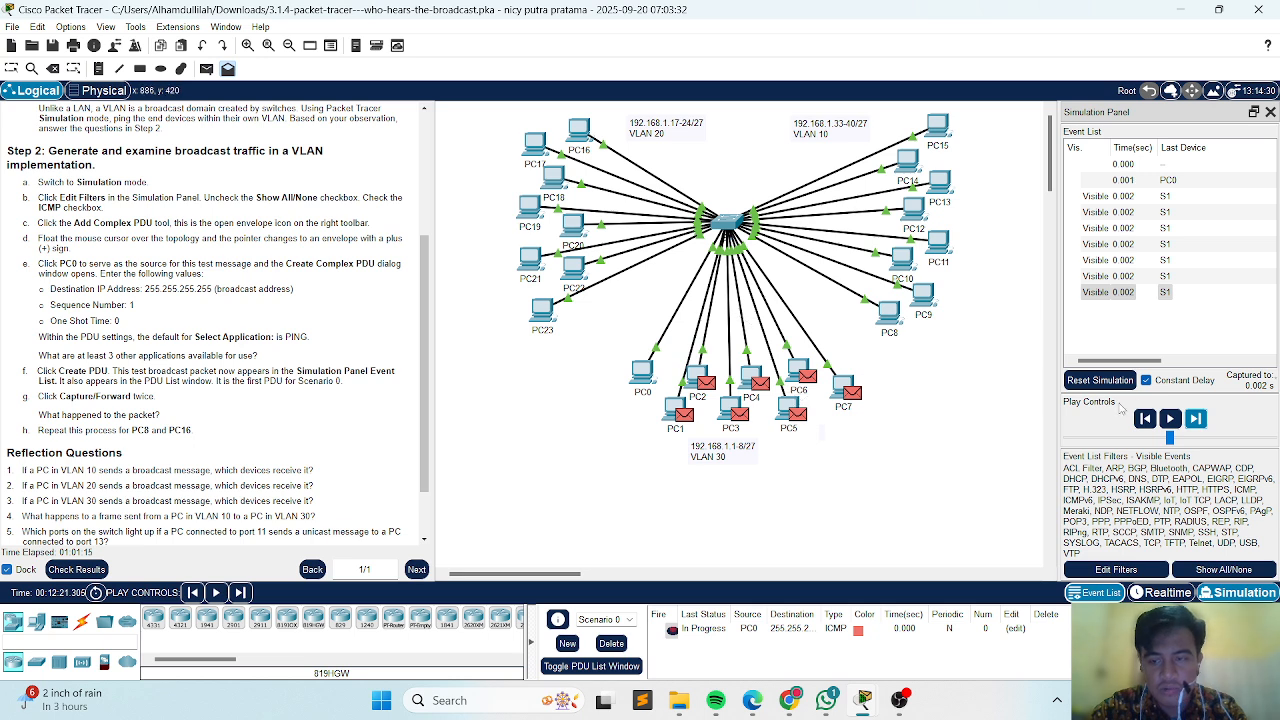
{"action": "left_click", "coordinate": [1195, 420]}
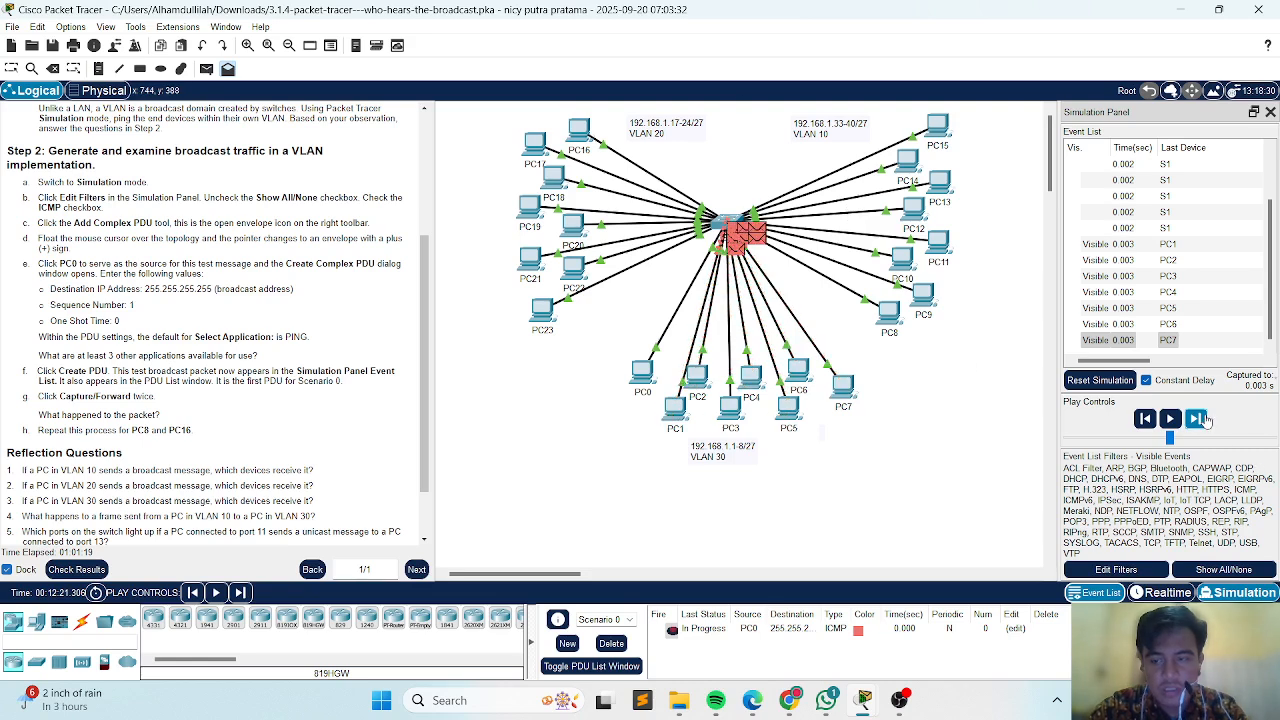
{"action": "left_click", "coordinate": [1197, 419]}
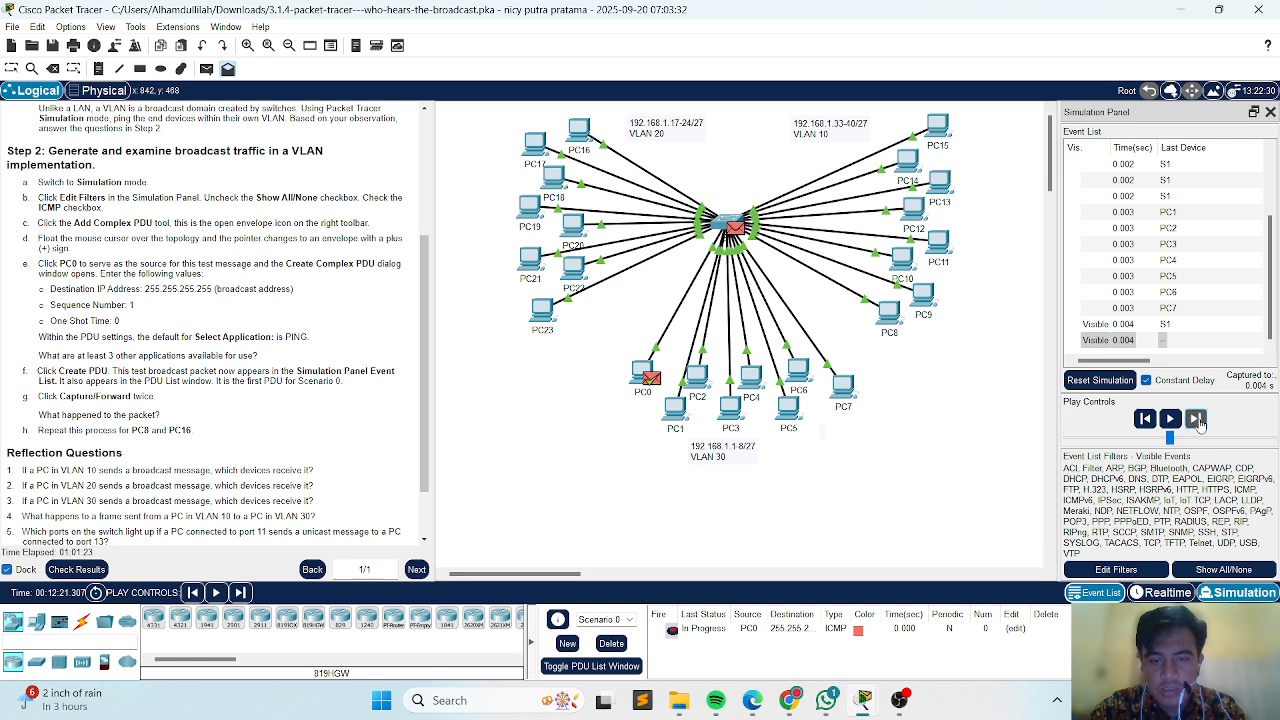
{"action": "left_click", "coordinate": [1197, 419]}
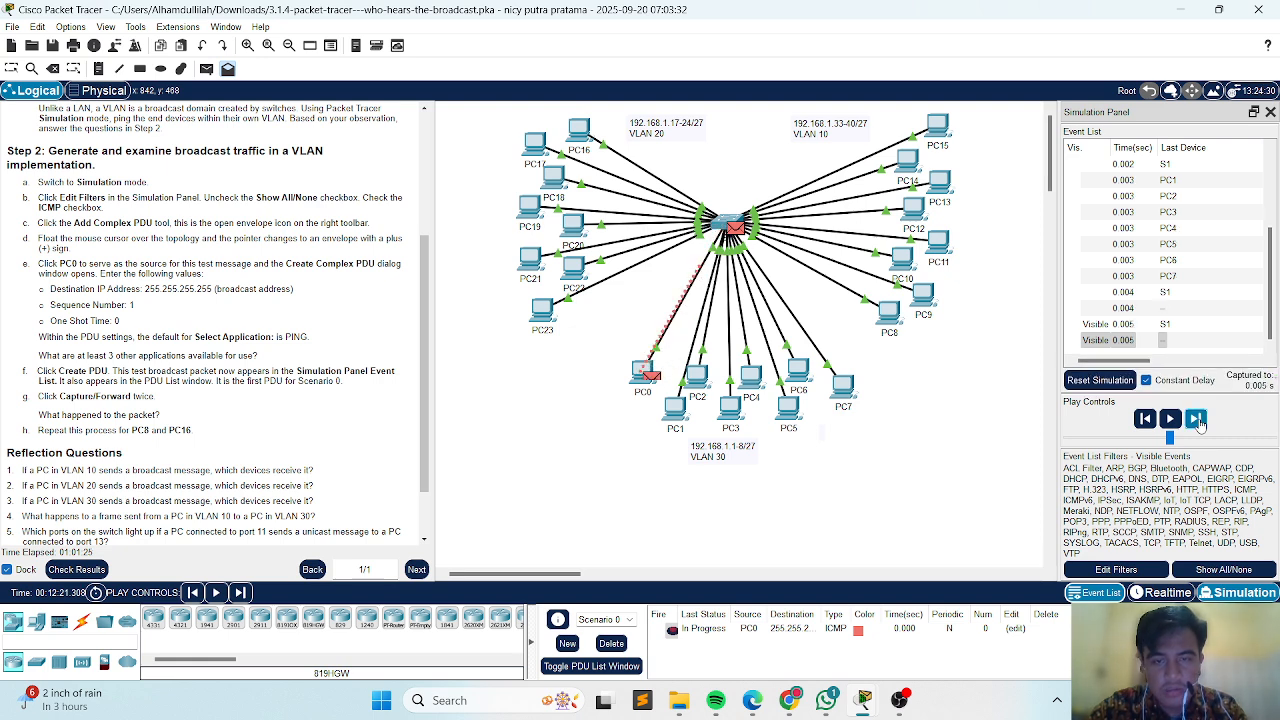
{"action": "left_click", "coordinate": [1197, 419]}
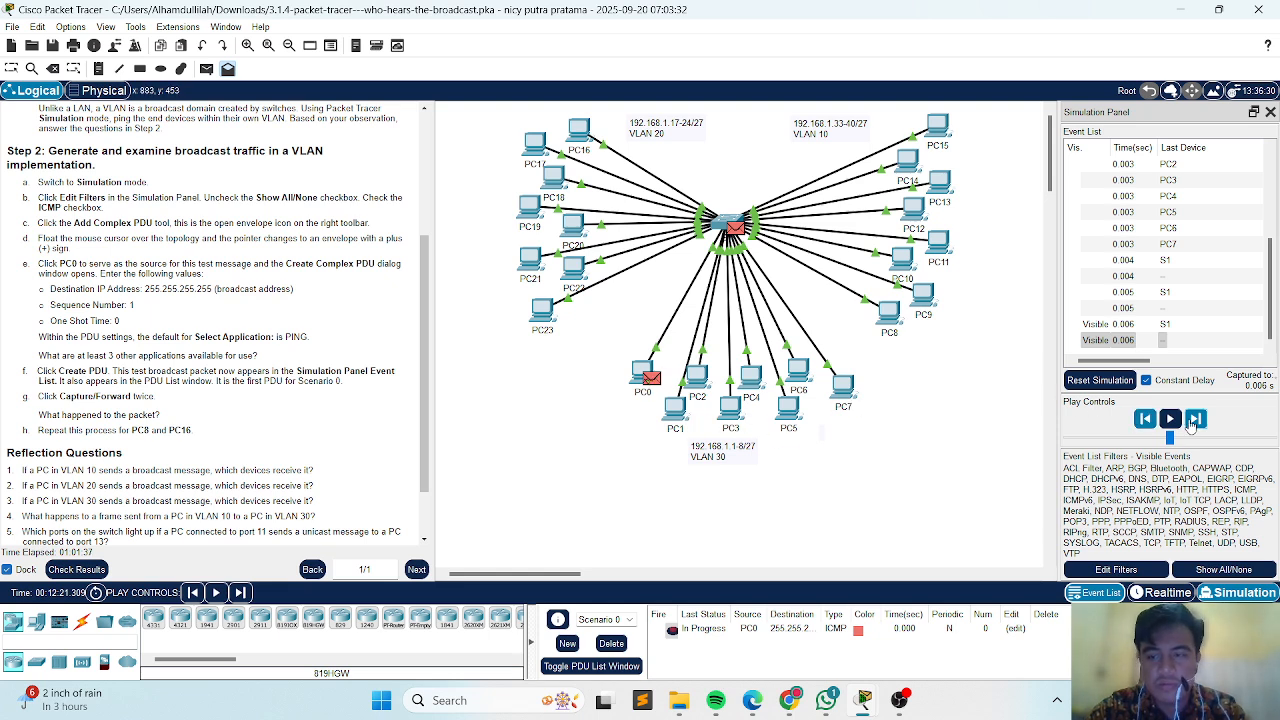
{"action": "left_click", "coordinate": [1194, 420]}
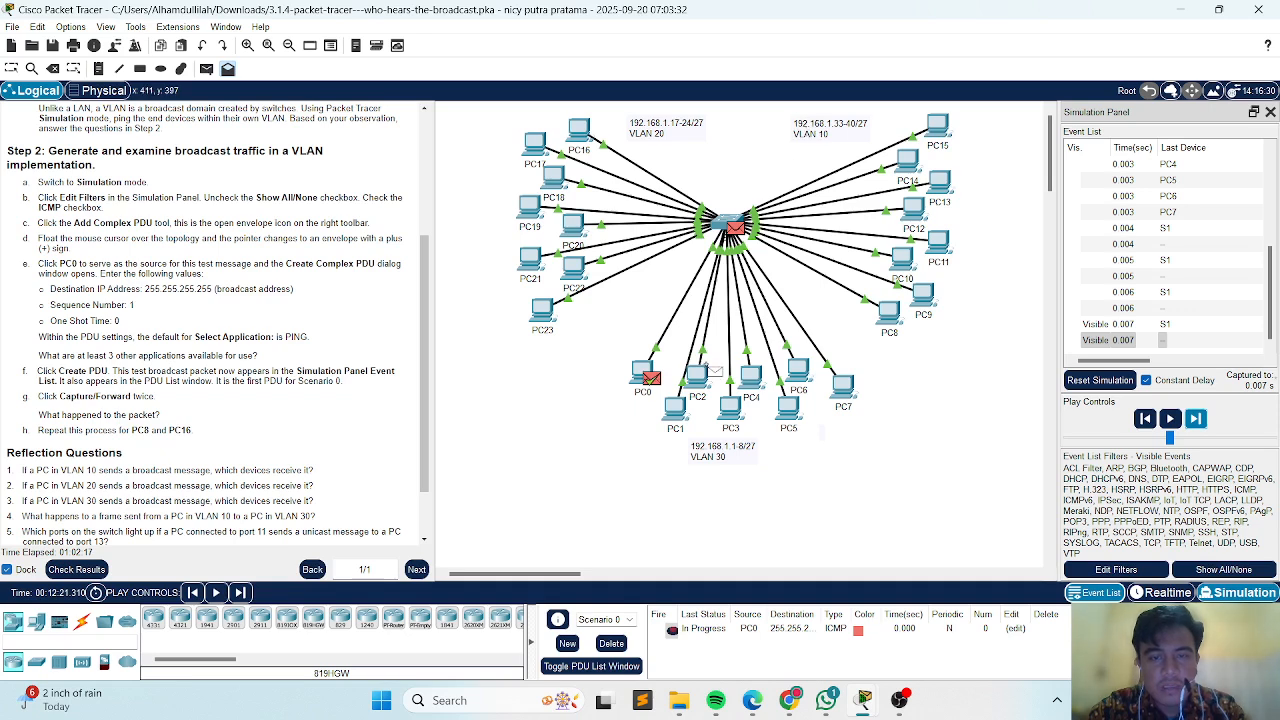
Examine the PCs in VLAN 30, VLAN 20 and VLAN 10 around the switch and read the remaining instructions and reflection questions.
{"action": "mouse_move", "coordinate": [712, 368]}
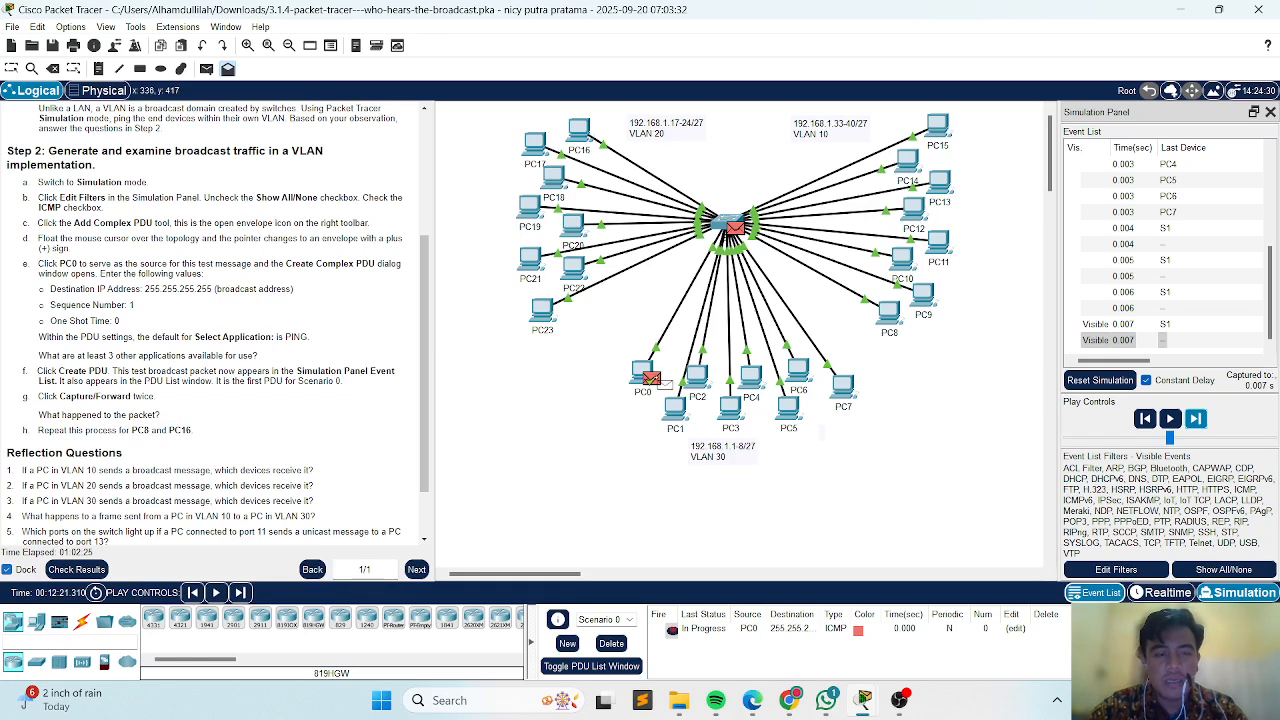
{"action": "mouse_move", "coordinate": [664, 383]}
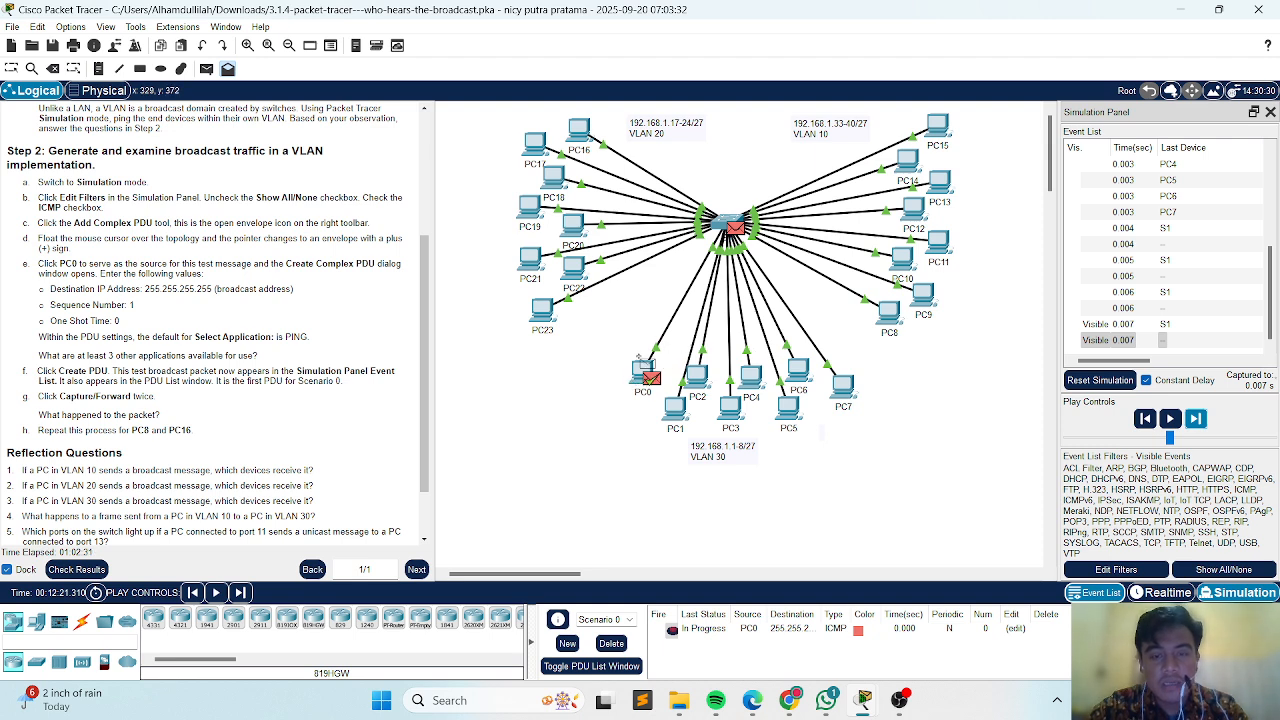
{"action": "mouse_move", "coordinate": [627, 362]}
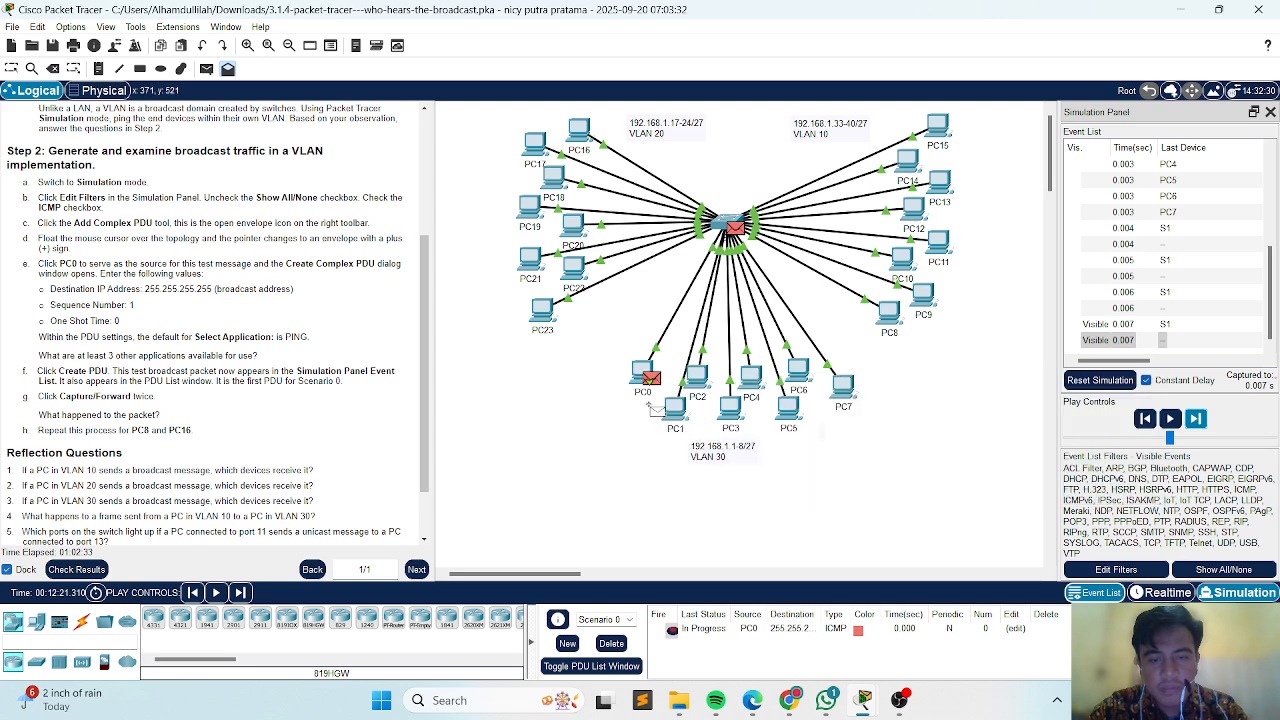
{"action": "mouse_move", "coordinate": [843, 414]}
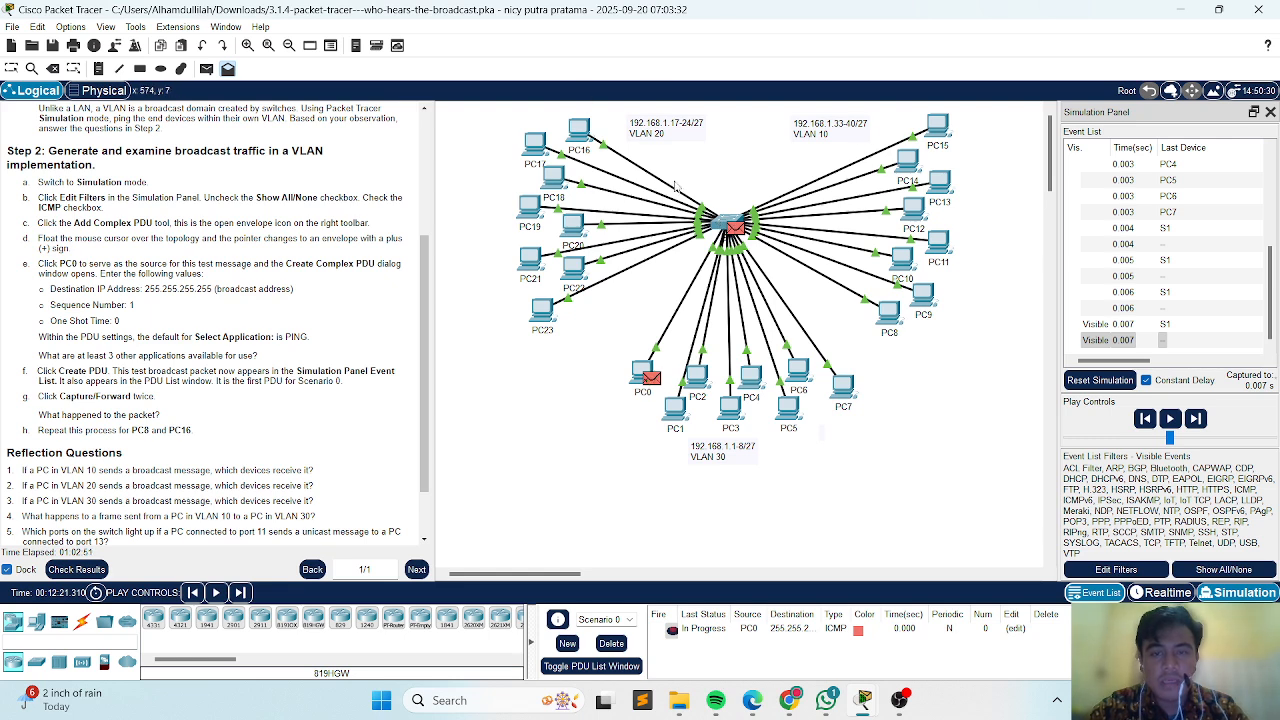
{"action": "mouse_move", "coordinate": [782, 374]}
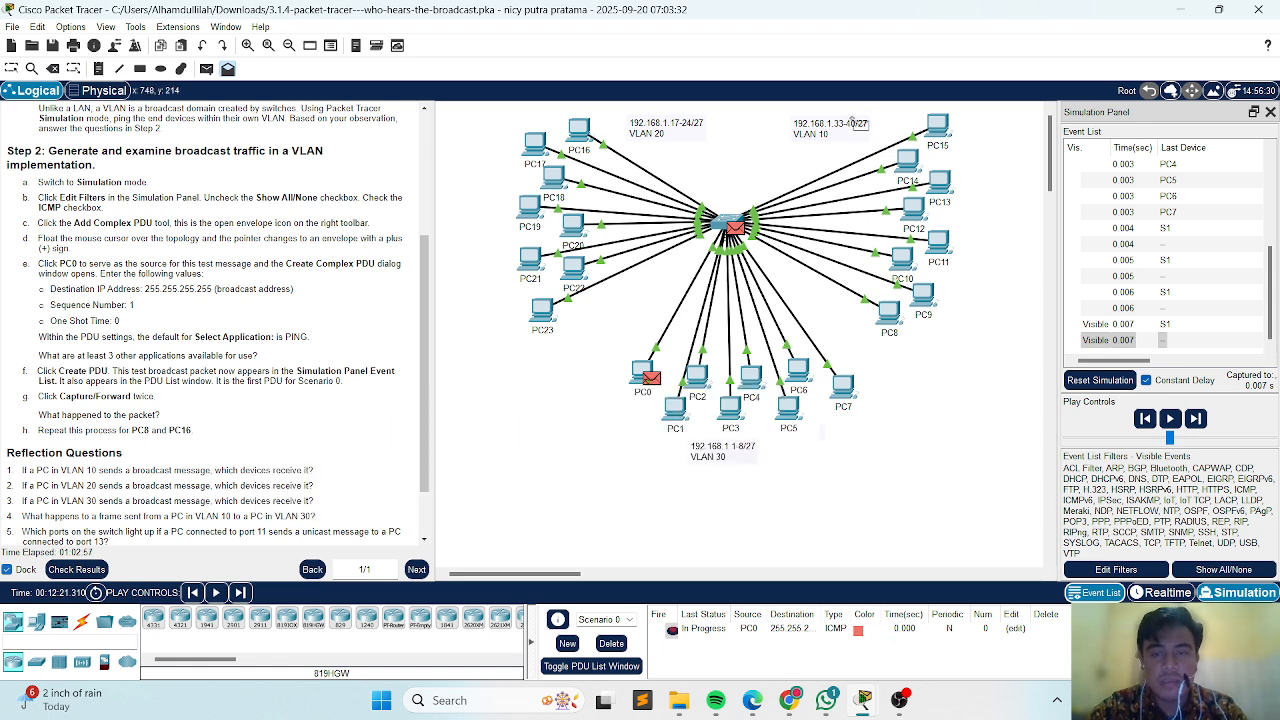
{"action": "mouse_move", "coordinate": [765, 207]}
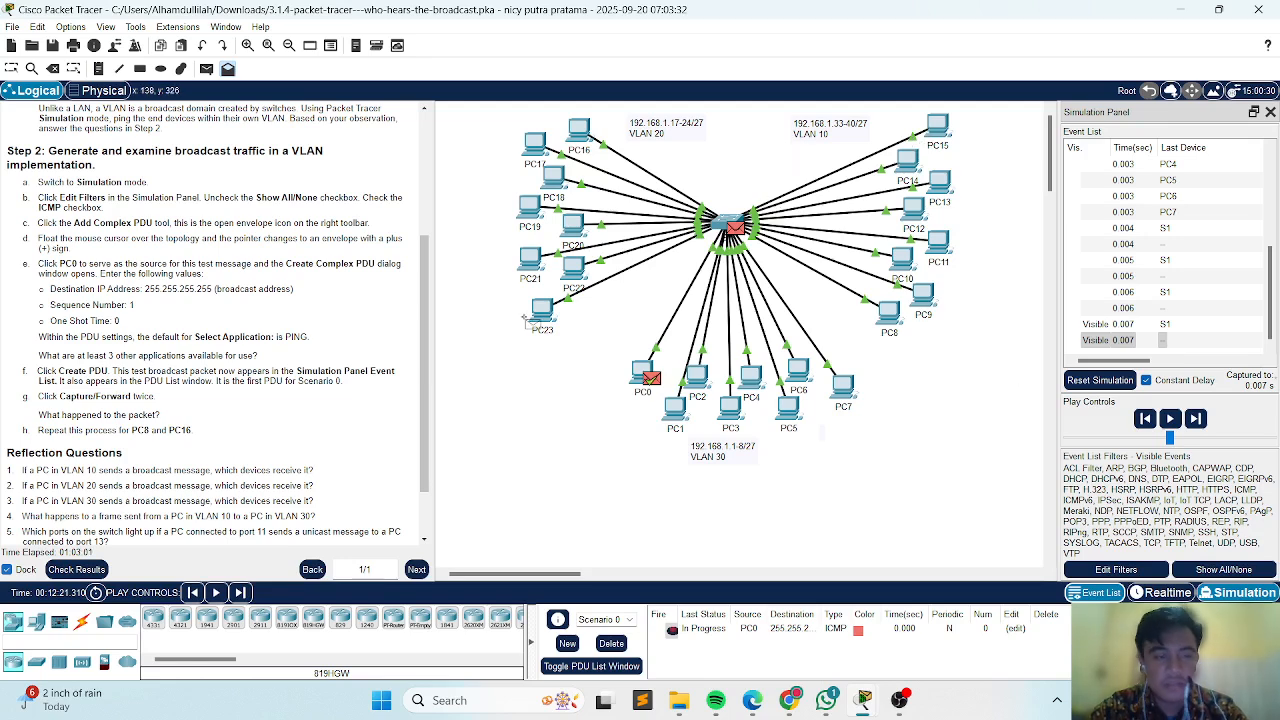
{"action": "scroll", "coordinate": [127, 414], "scroll_direction": "down", "scroll_amount": 2}
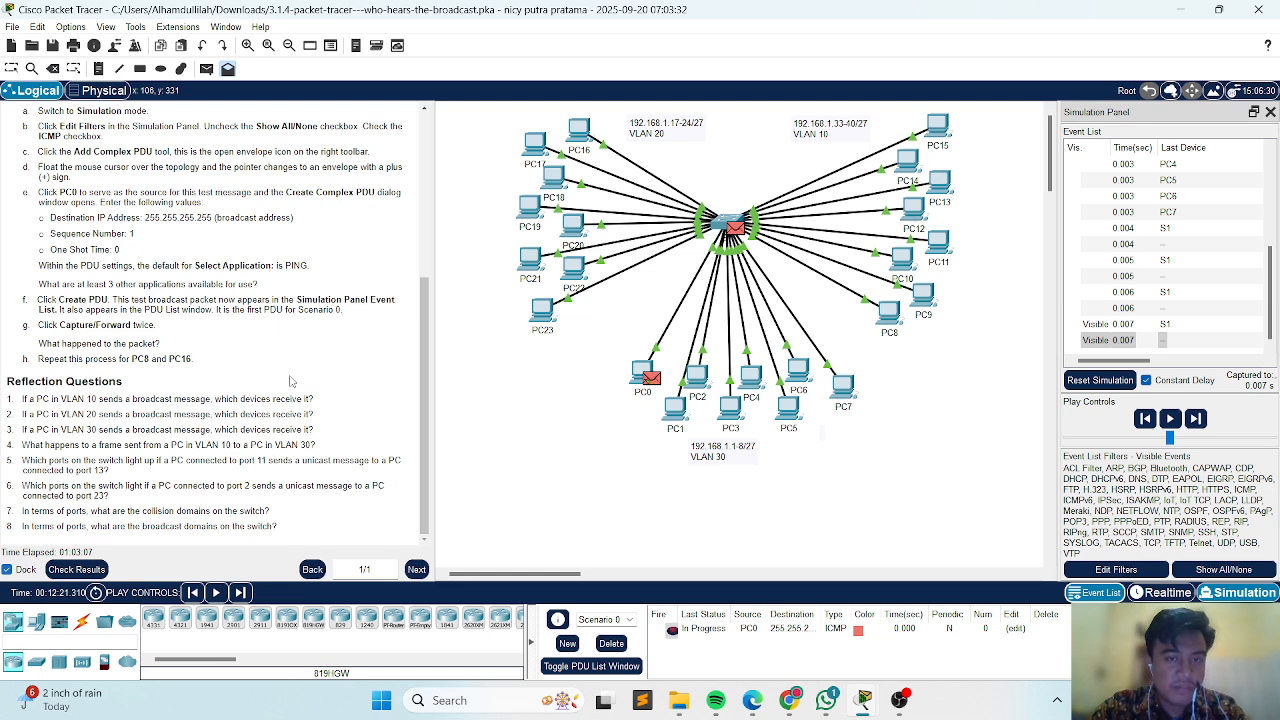
{"action": "mouse_move", "coordinate": [918, 320]}
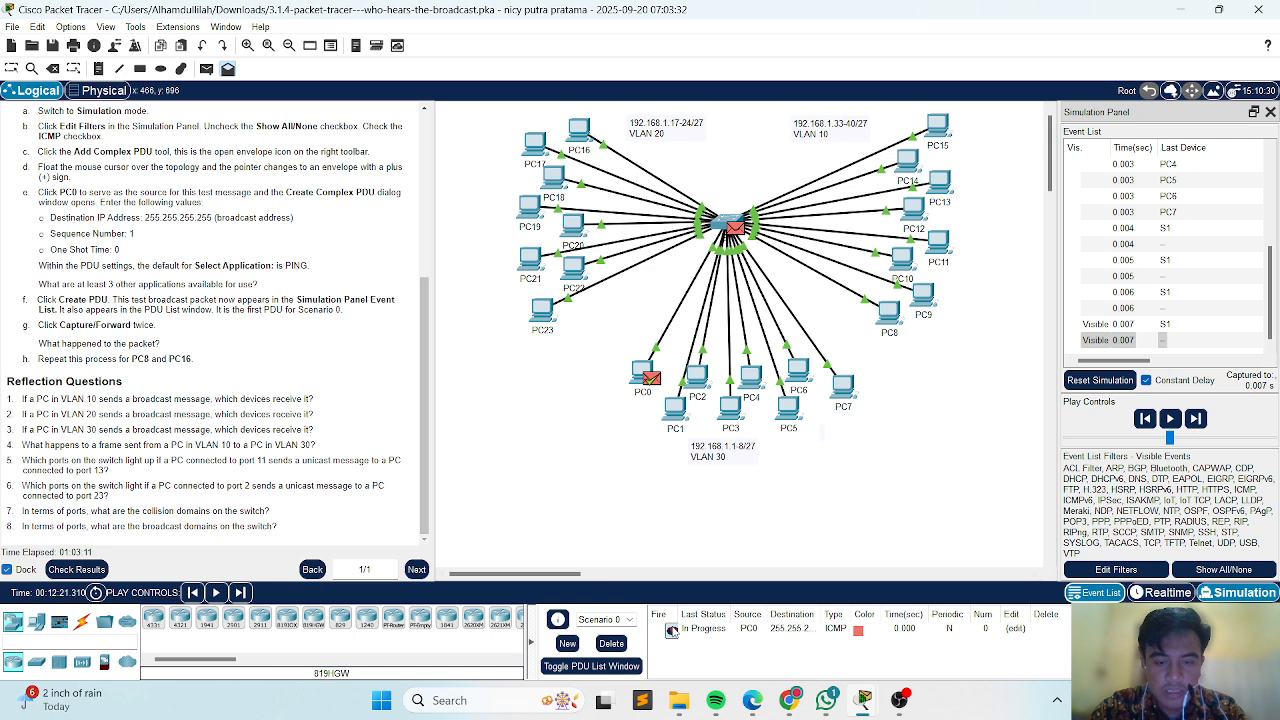
Clear Scenario 0 and create a complex PING PDU from PC8 with destination IP 255.255.255.255, sequence number 1 and one-shot time 0.
{"action": "left_click", "coordinate": [609, 646]}
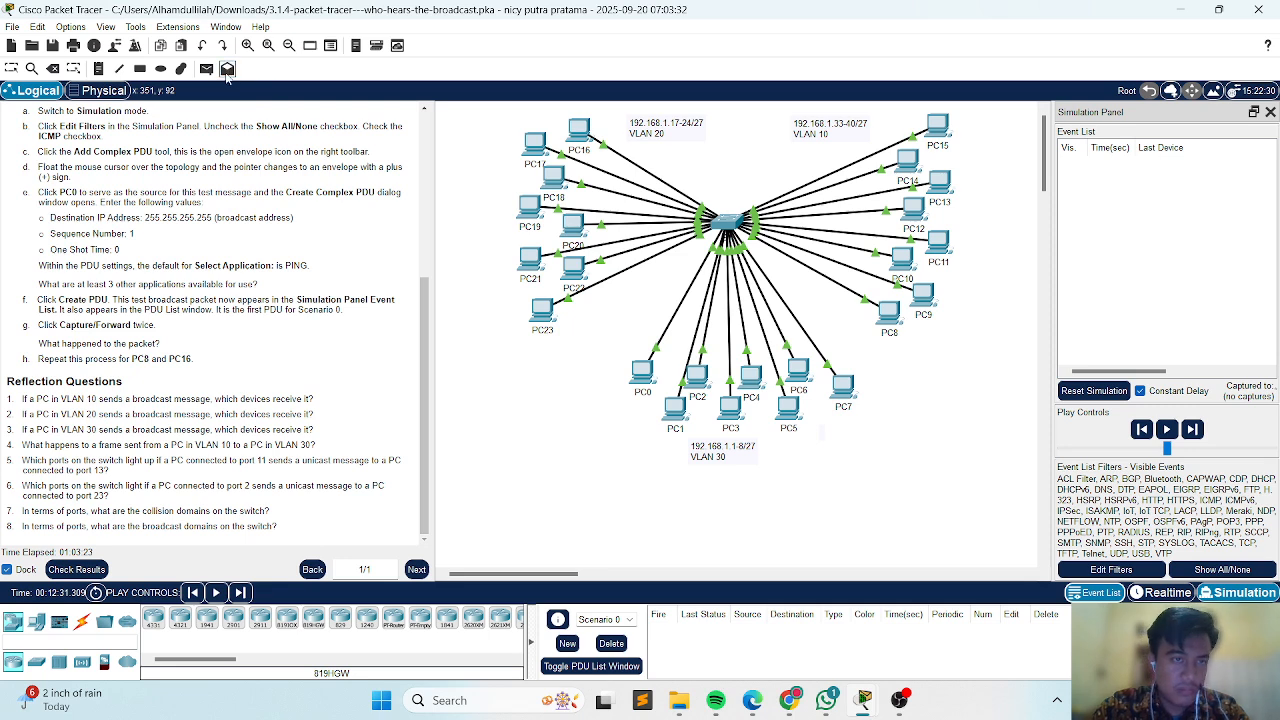
{"action": "left_click", "coordinate": [886, 313]}
{"action": "left_click", "coordinate": [676, 261]}
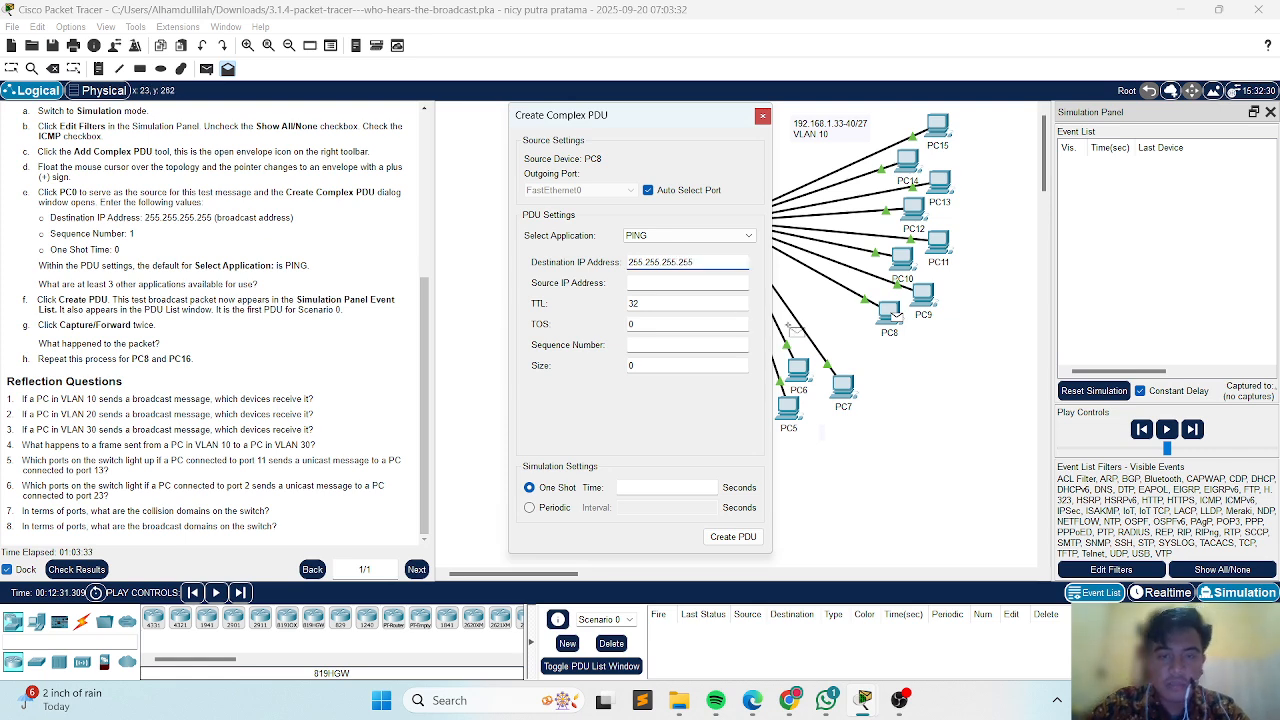
{"action": "left_click", "coordinate": [683, 345]}
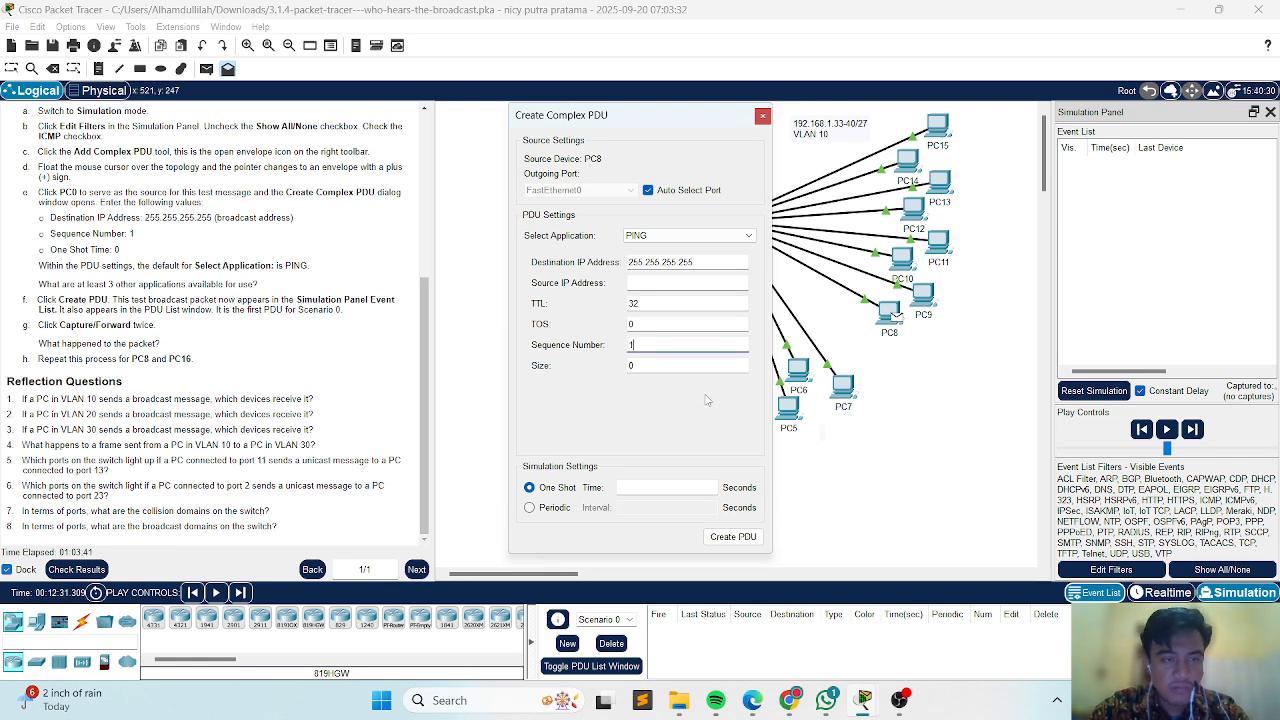
{"action": "left_click", "coordinate": [691, 487]}
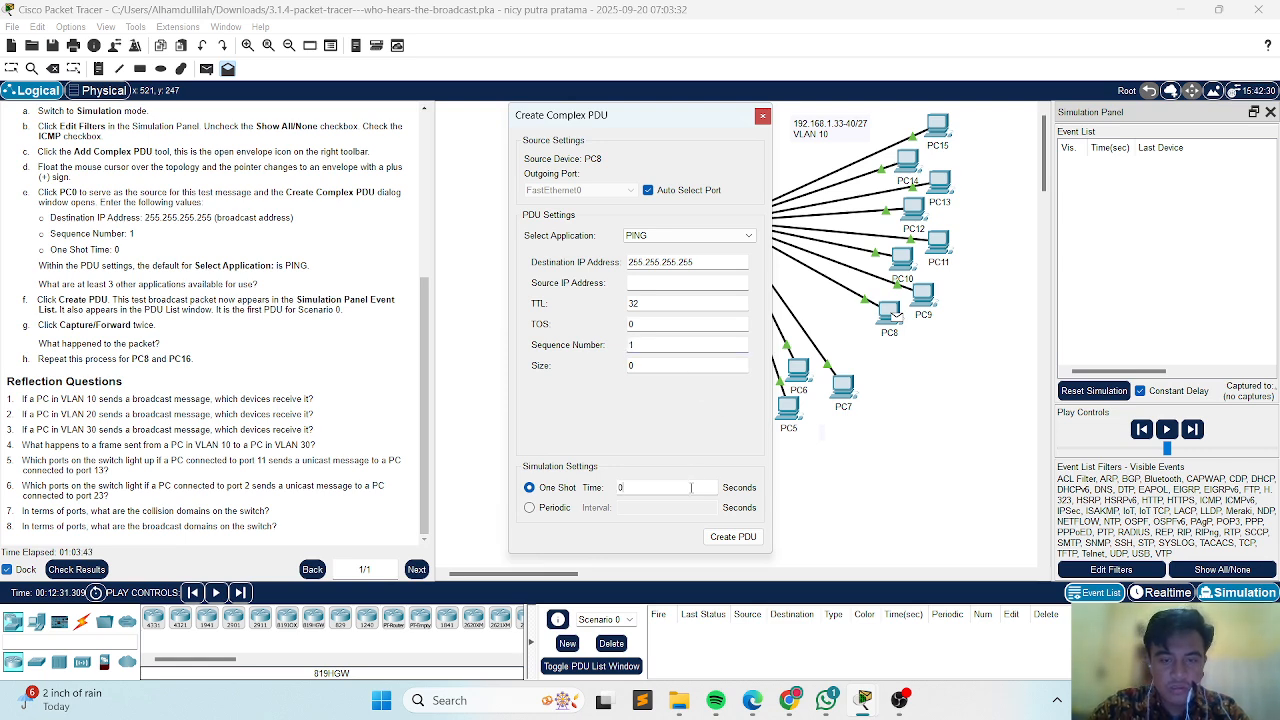
{"action": "left_click", "coordinate": [733, 536]}
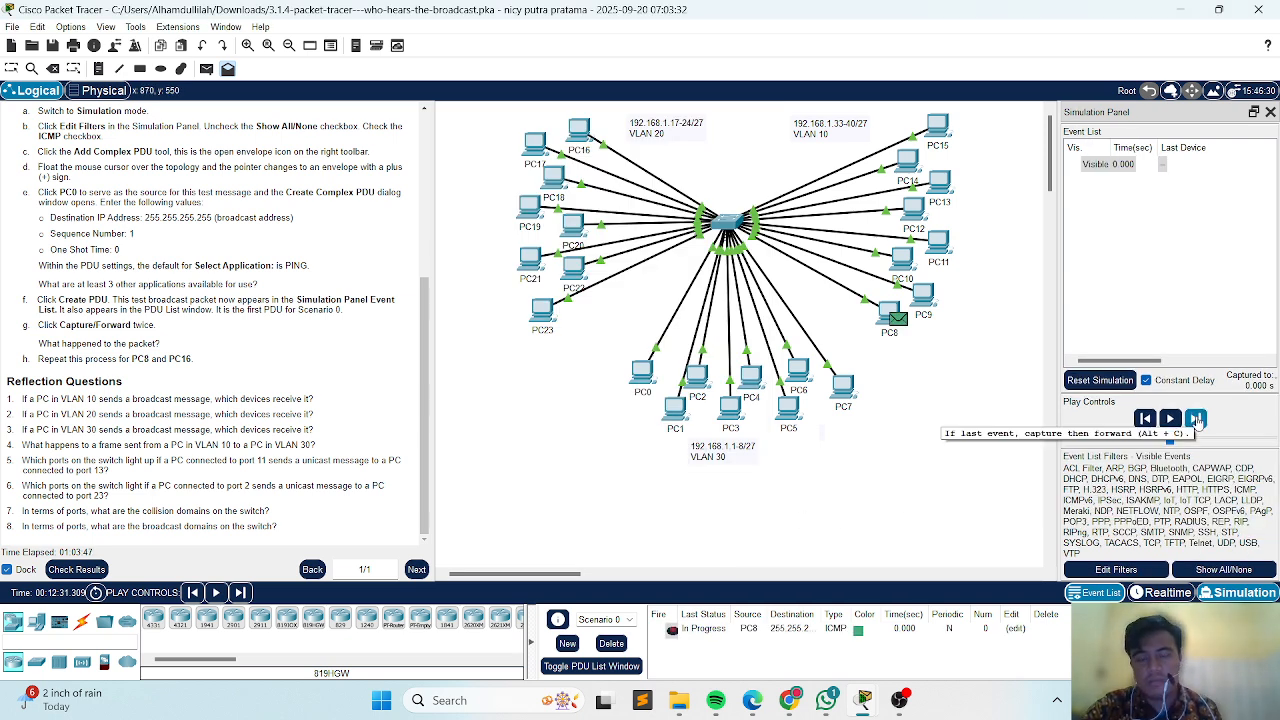
Capture and forward the simulation four times to trace the broadcast packet sent from PC8.
{"action": "left_click", "coordinate": [1197, 420]}
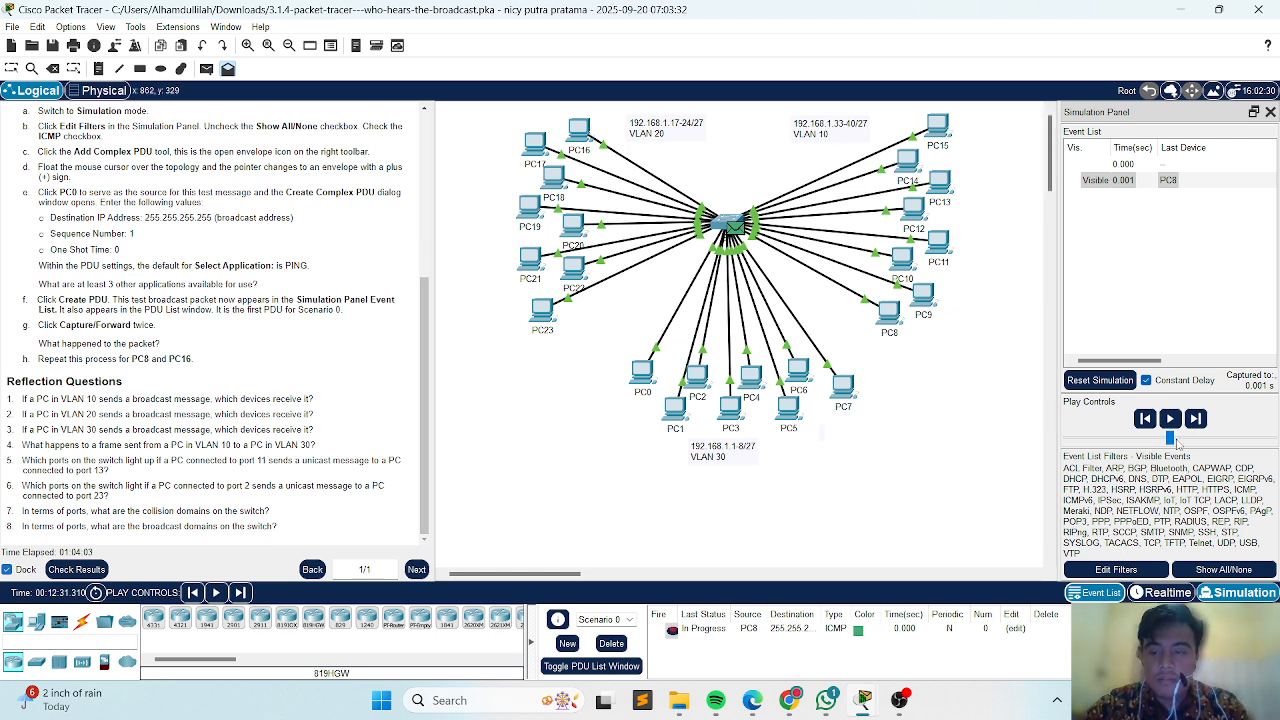
{"action": "left_click", "coordinate": [1196, 426]}
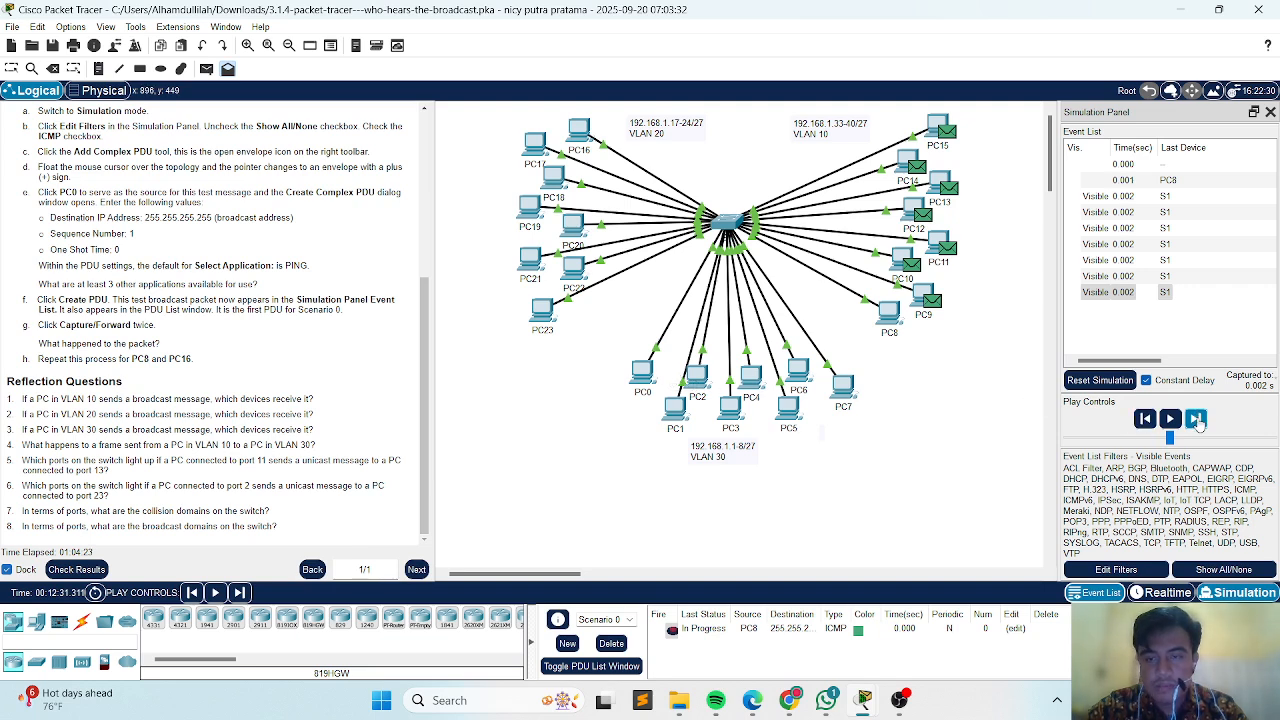
{"action": "left_click", "coordinate": [1197, 418]}
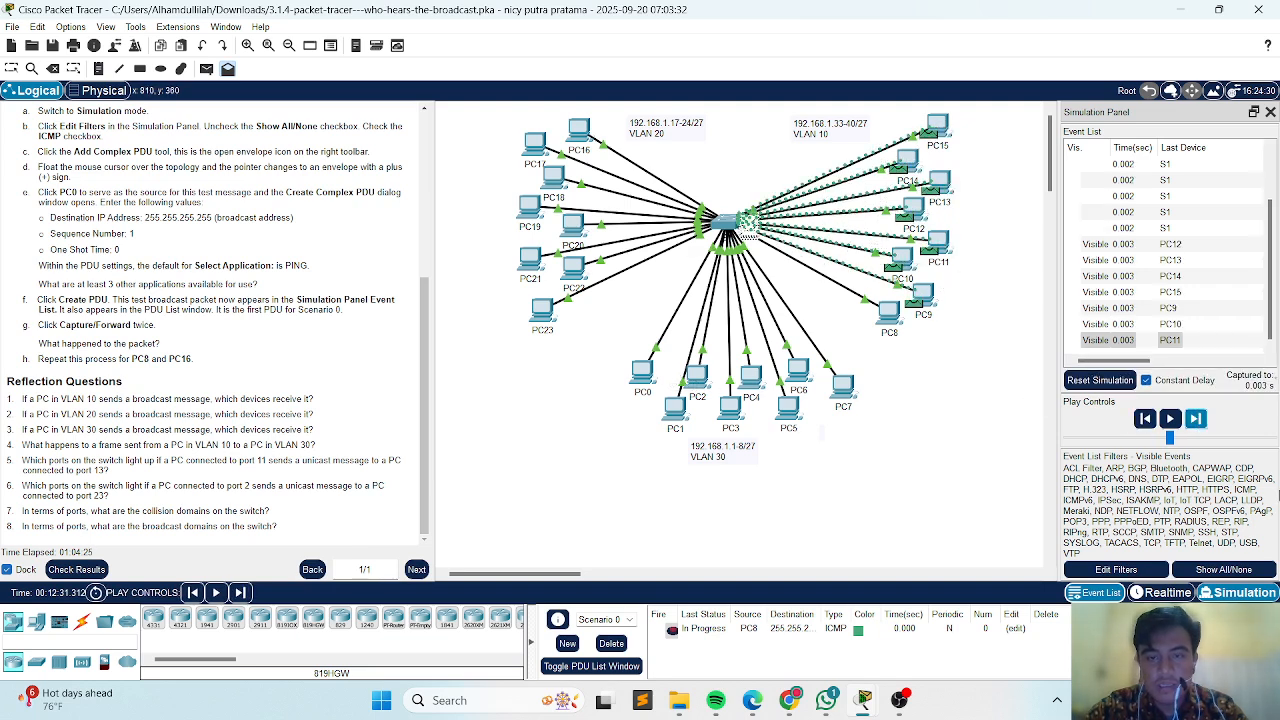
{"action": "left_click", "coordinate": [1195, 421]}
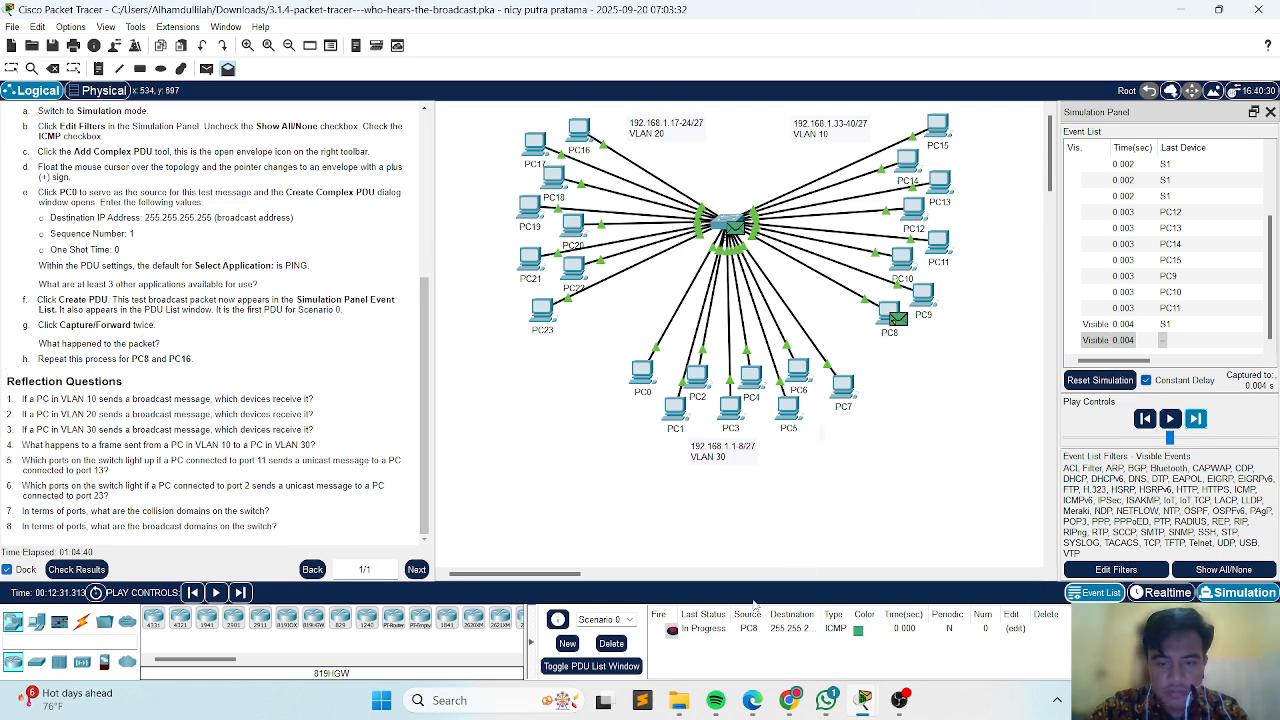
Clear the PC8 broadcast from Scenario 0 and add a simple PDU from PC8 in VLAN 10 to PC0 in VLAN 30.
{"action": "left_click", "coordinate": [611, 644]}
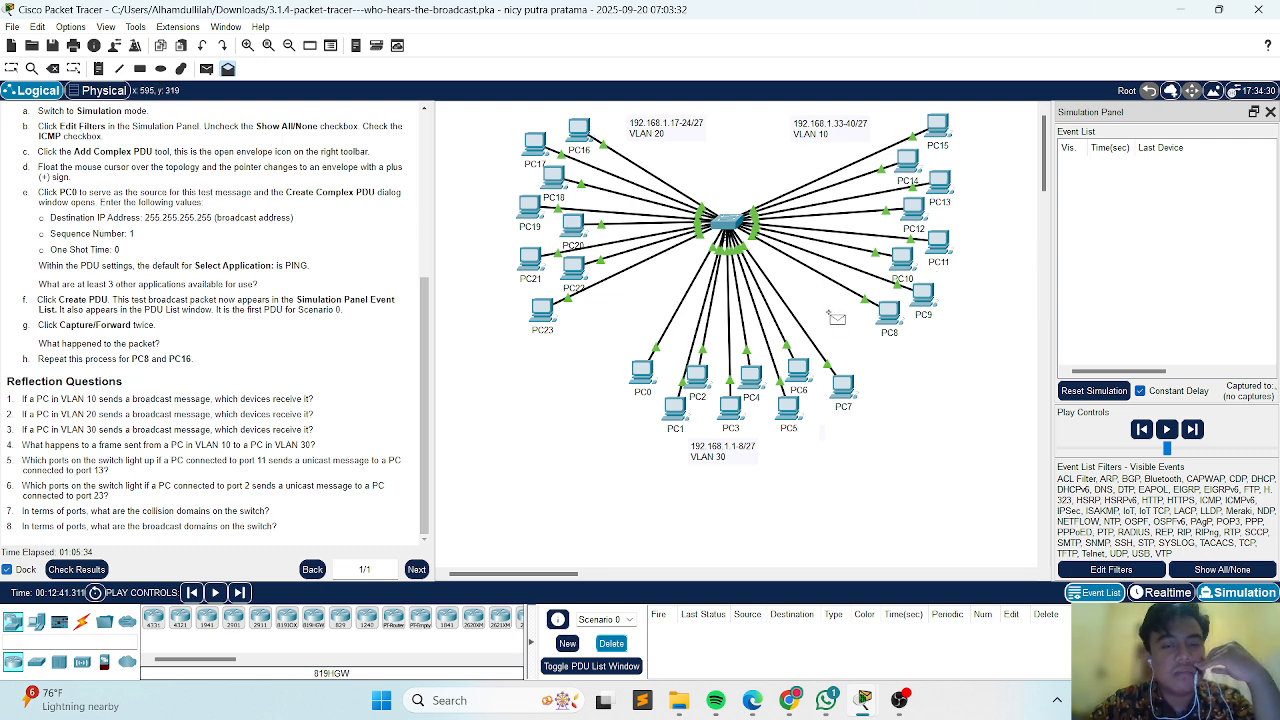
{"action": "mouse_move", "coordinate": [903, 323]}
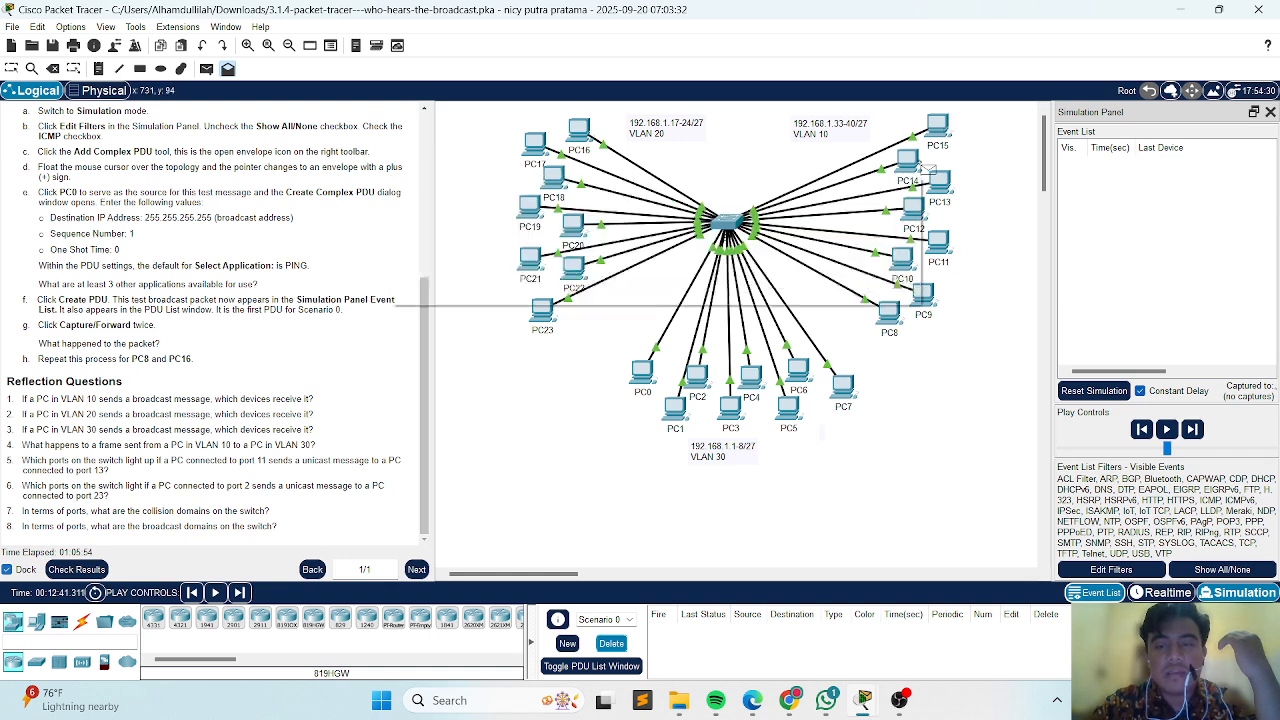
{"action": "mouse_move", "coordinate": [930, 170]}
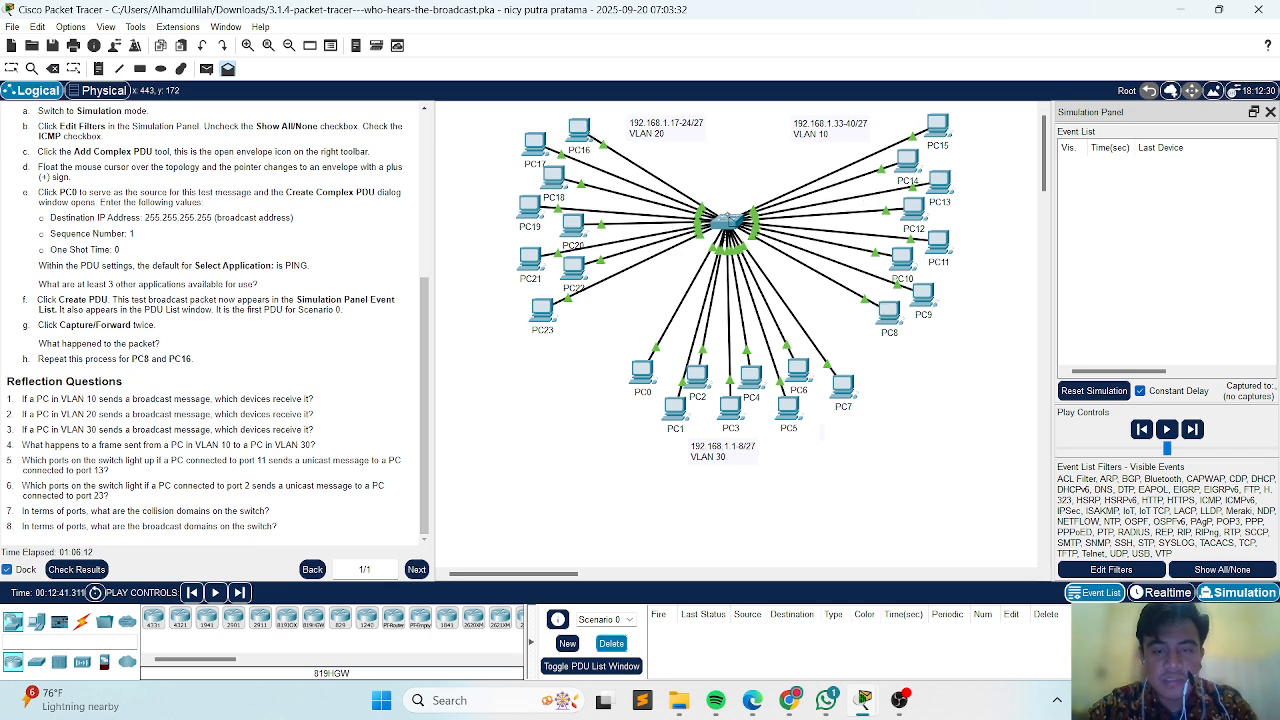
{"action": "mouse_move", "coordinate": [733, 219]}
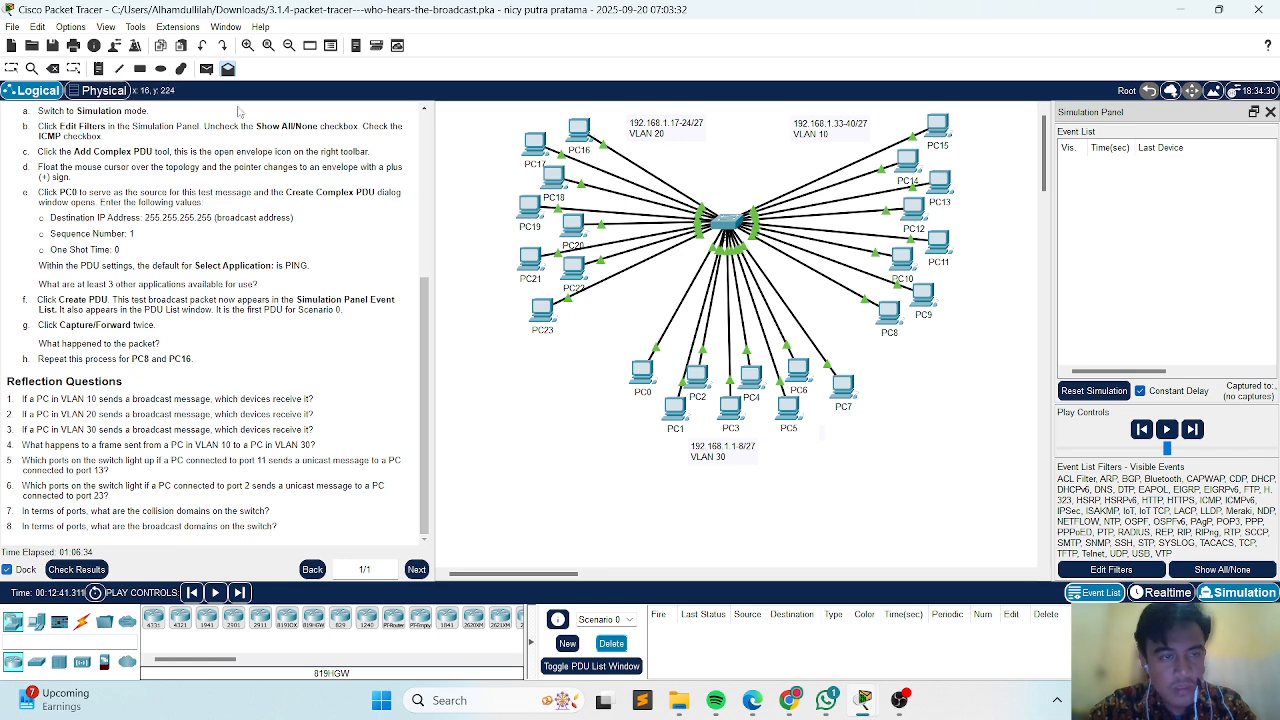
{"action": "left_click", "coordinate": [206, 68]}
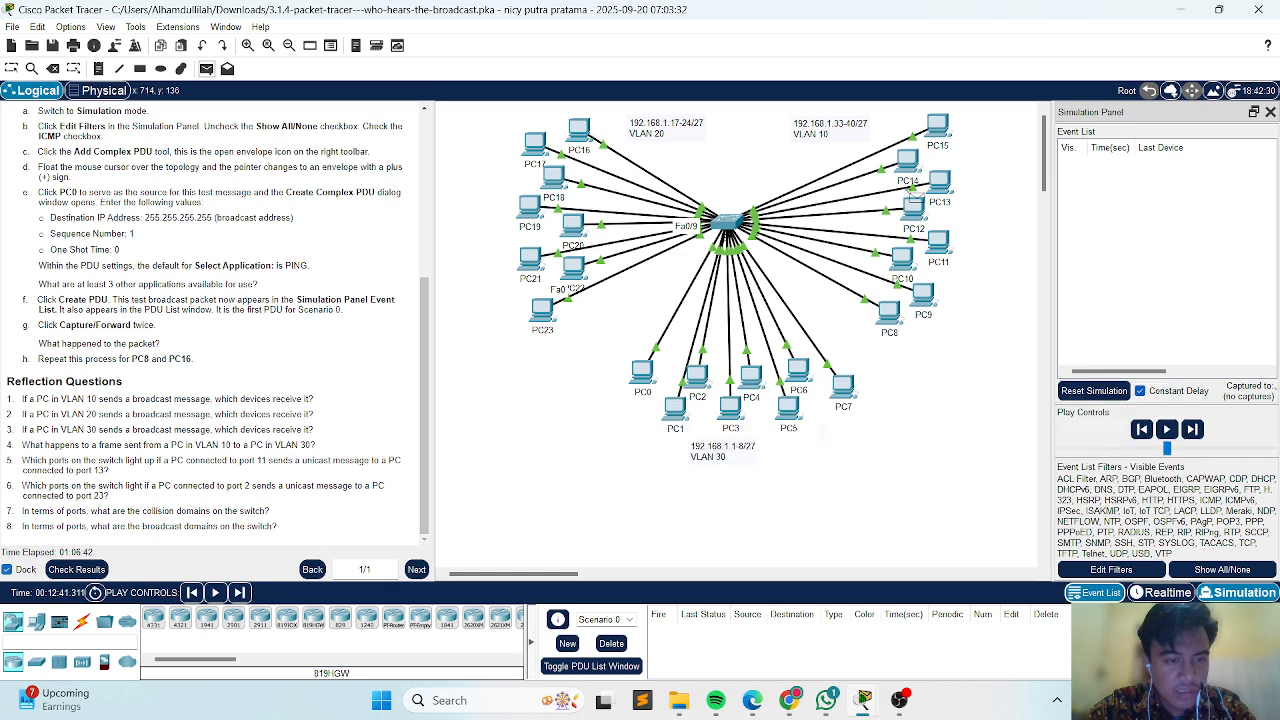
{"action": "left_click", "coordinate": [889, 305]}
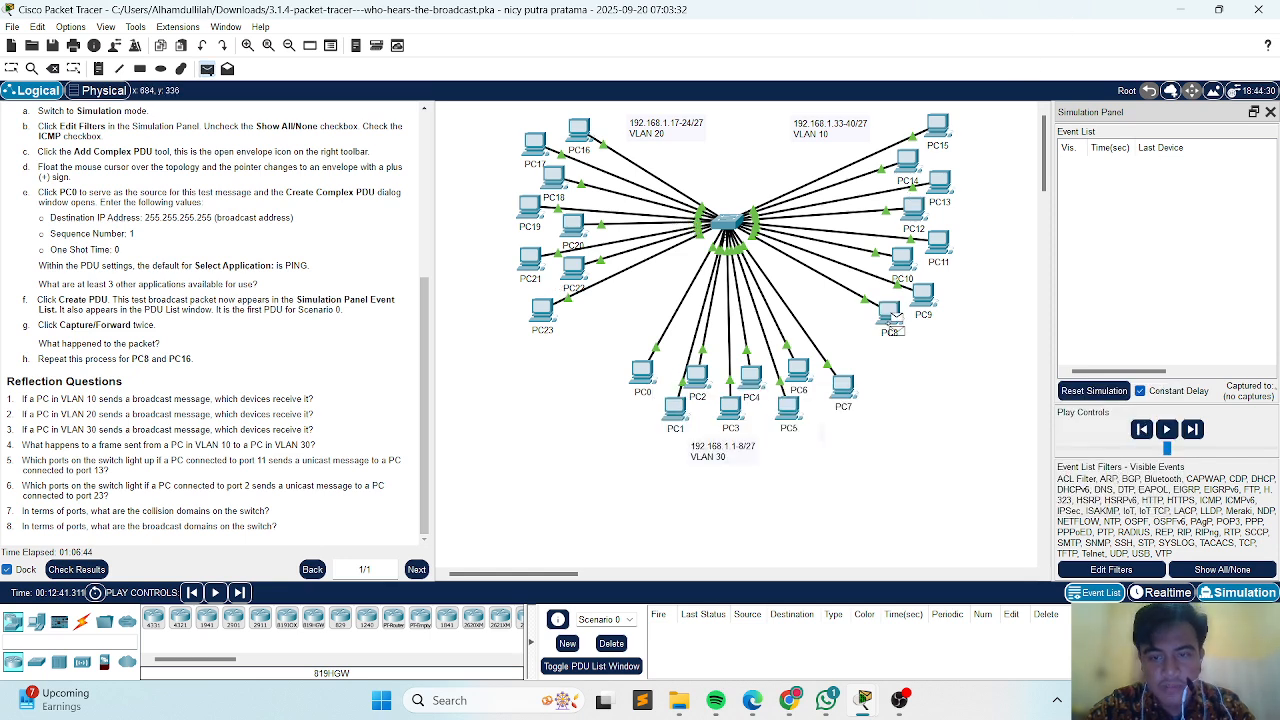
{"action": "left_click", "coordinate": [641, 372]}
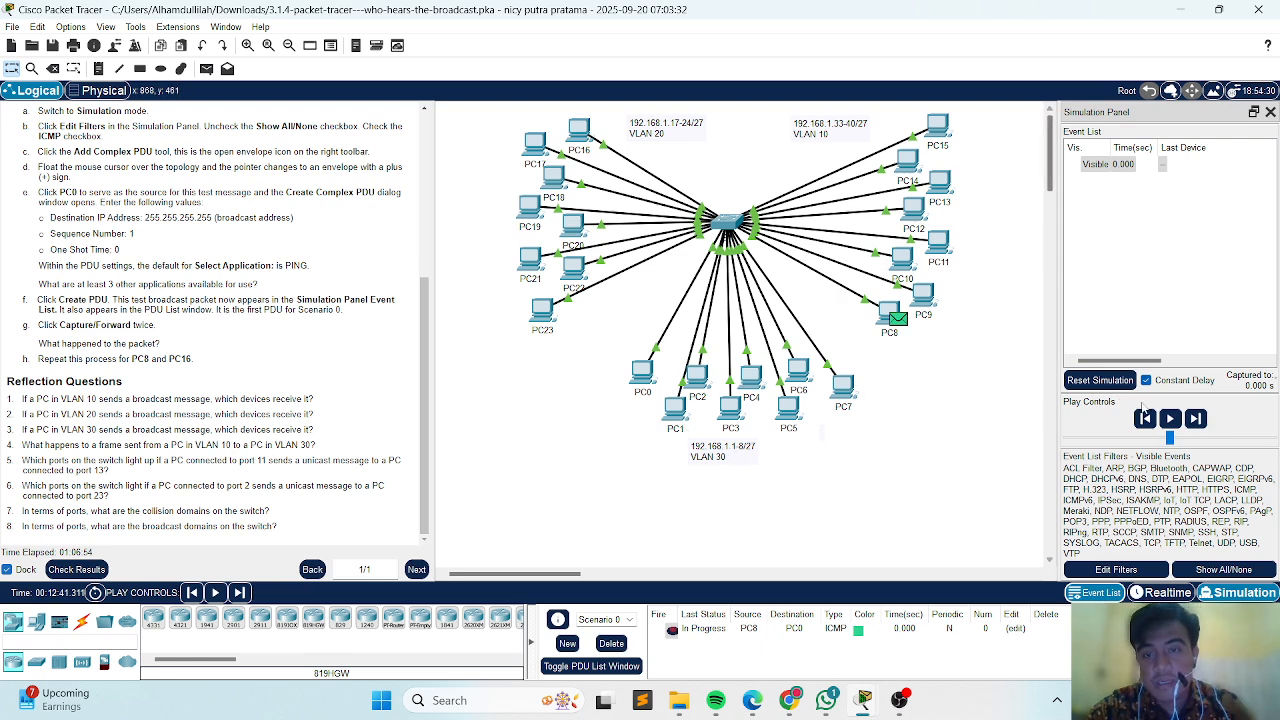
Advance the simulation one event, play it automatically to trace the PC8-to-PC0 packet, and clear Scenario 0.
{"action": "left_click", "coordinate": [1188, 424]}
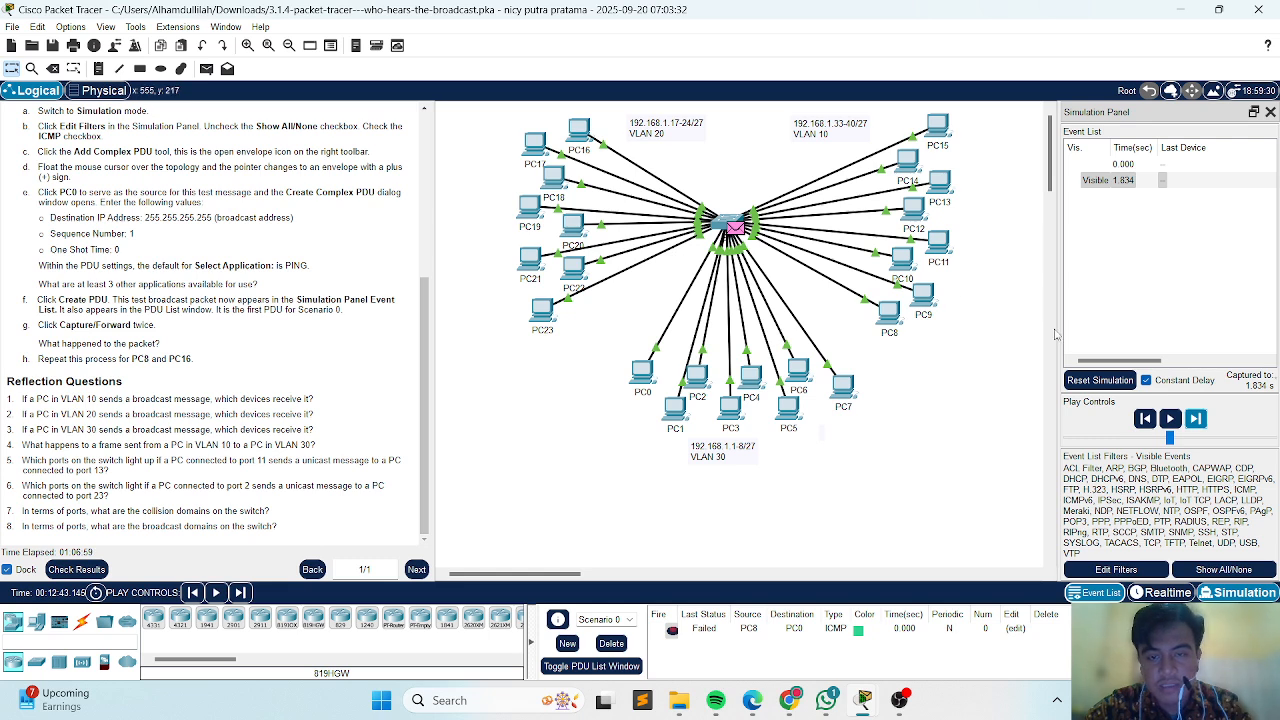
{"action": "left_click", "coordinate": [1169, 420]}
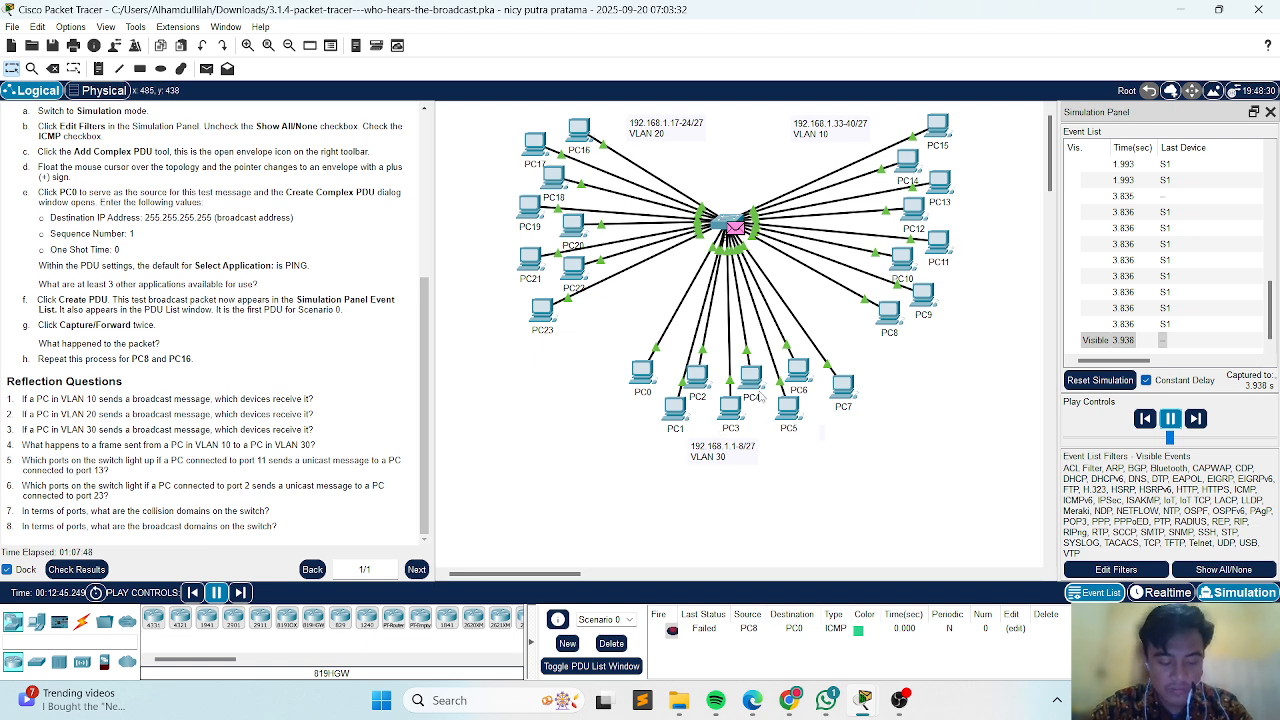
{"action": "mouse_move", "coordinate": [760, 397]}
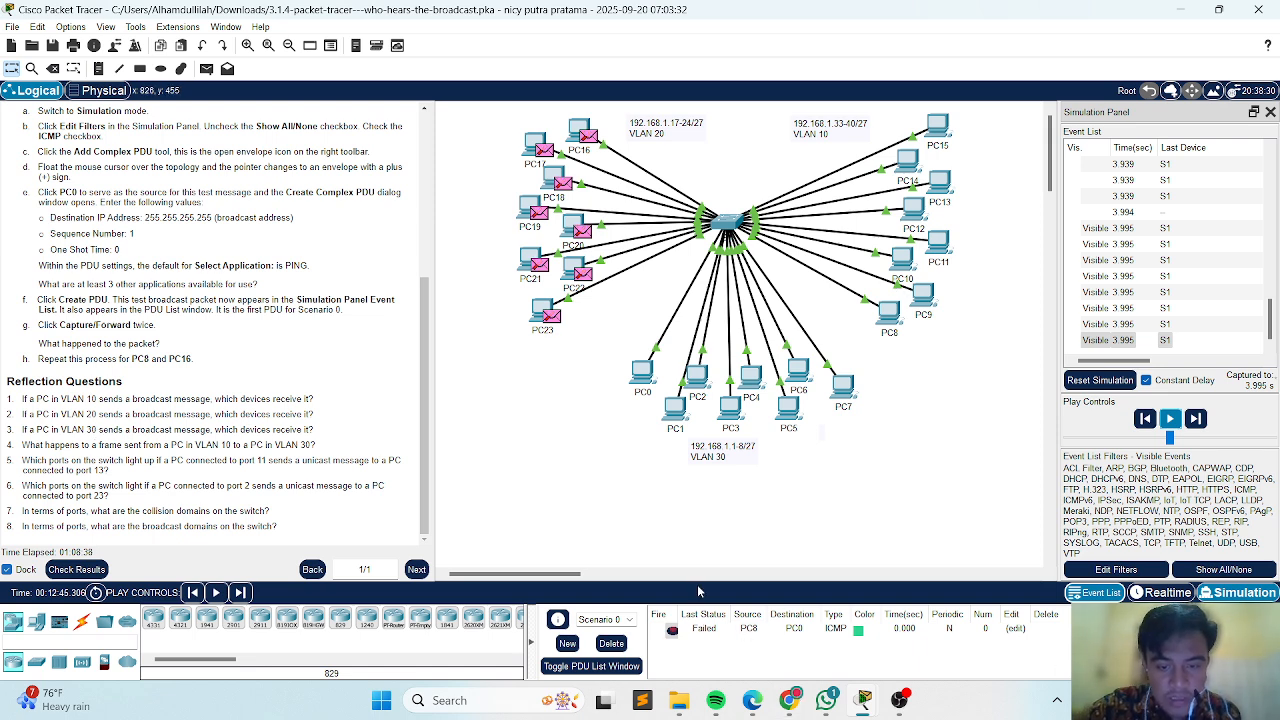
{"action": "left_click", "coordinate": [611, 643]}
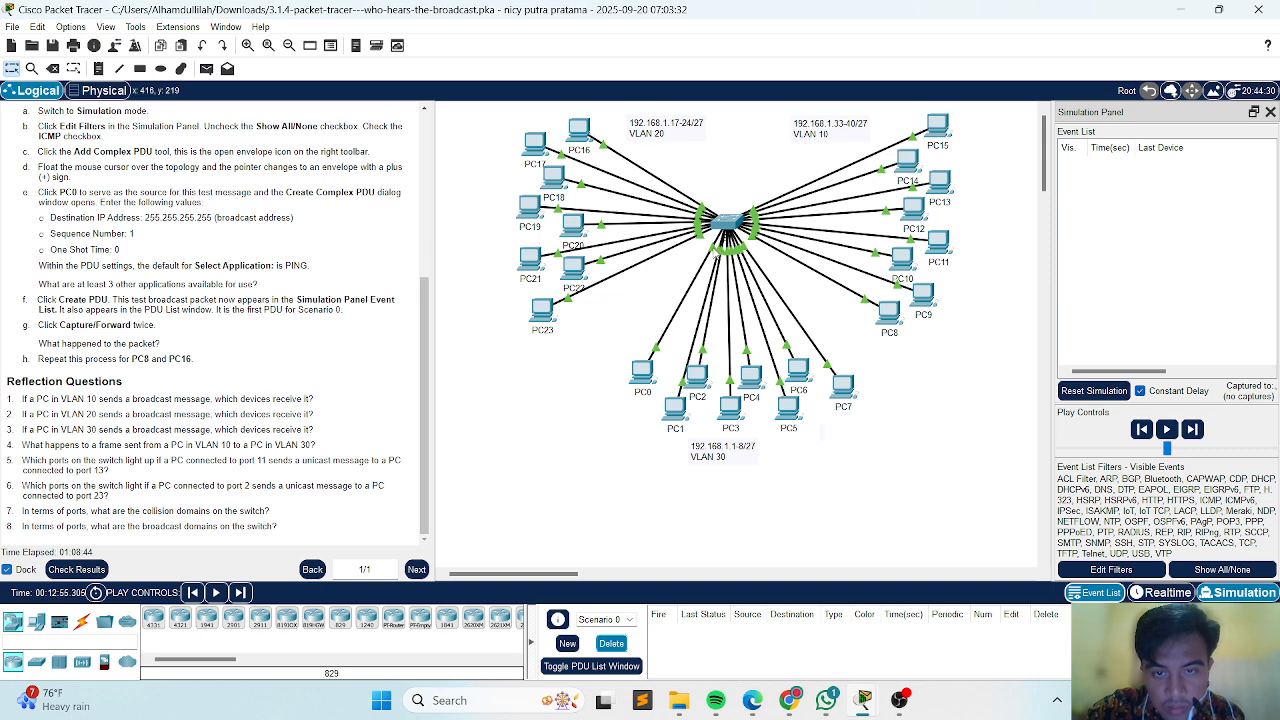
Read the reflection questions about the collision and broadcast domains on the switch.
{"action": "mouse_move", "coordinate": [714, 253]}
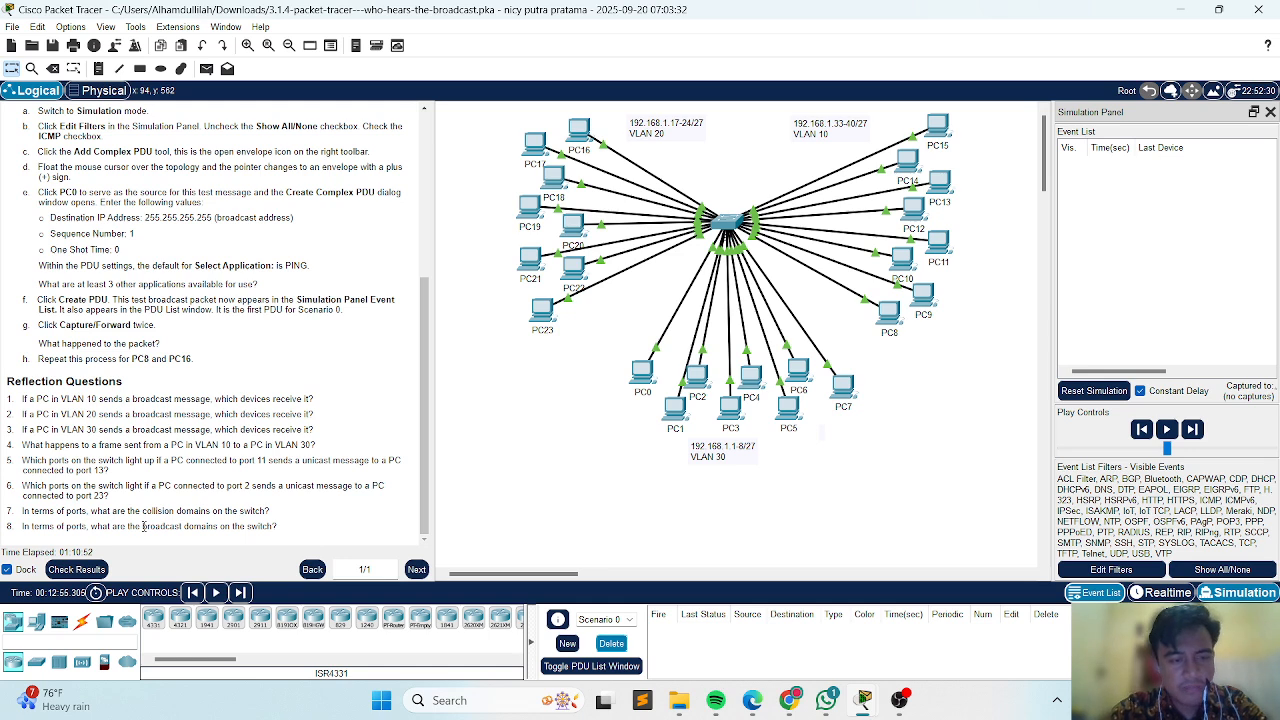
{"action": "left_click_drag", "start_coordinate": [143, 527], "coordinate": [194, 521]}
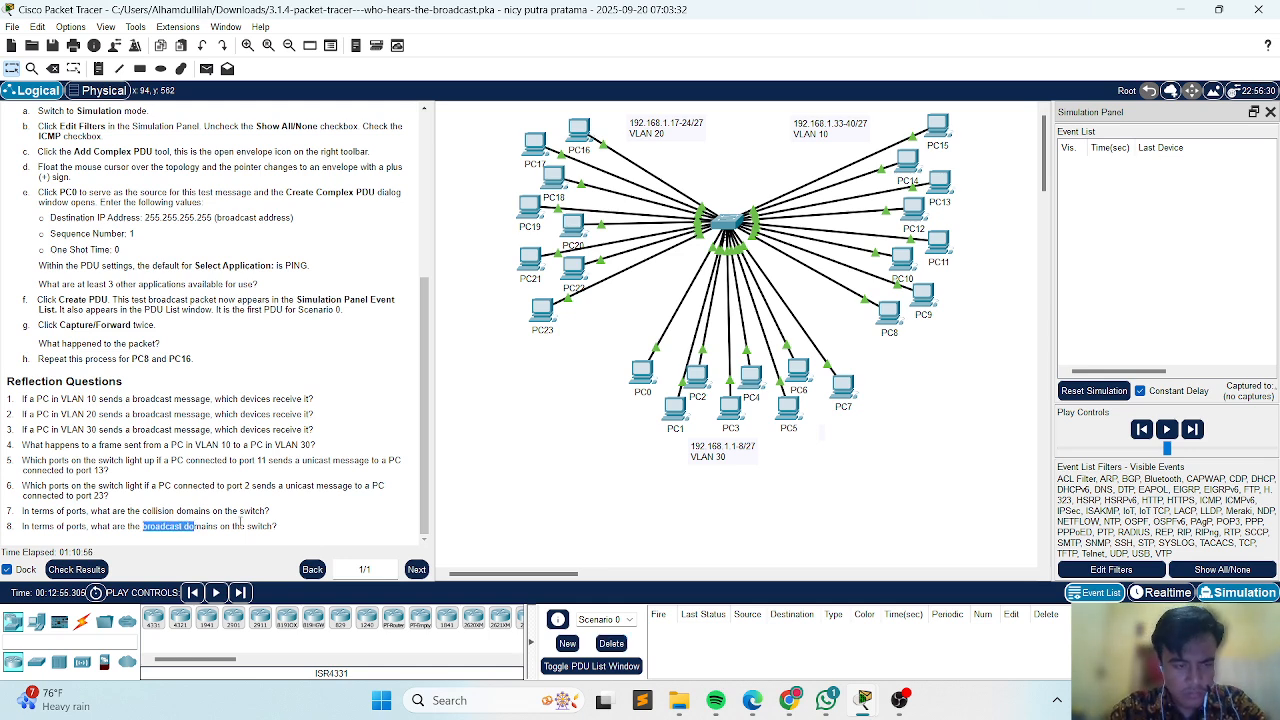
{"action": "left_click", "coordinate": [242, 521]}
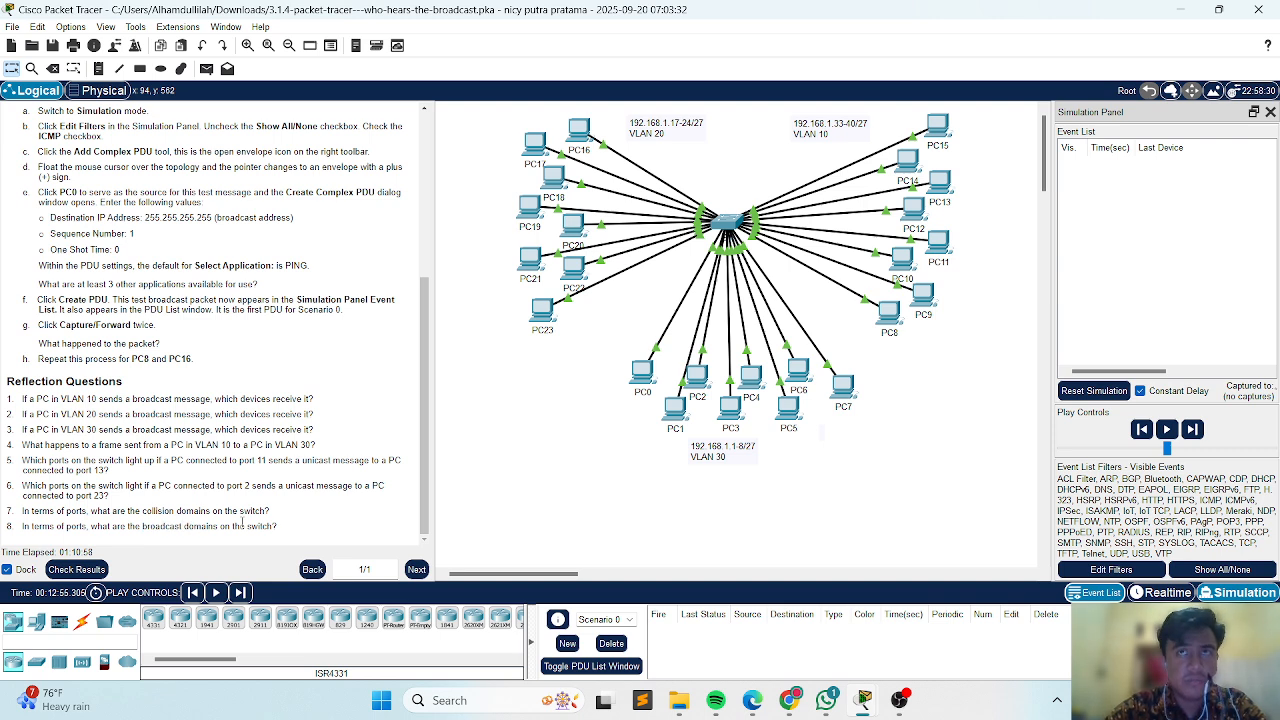